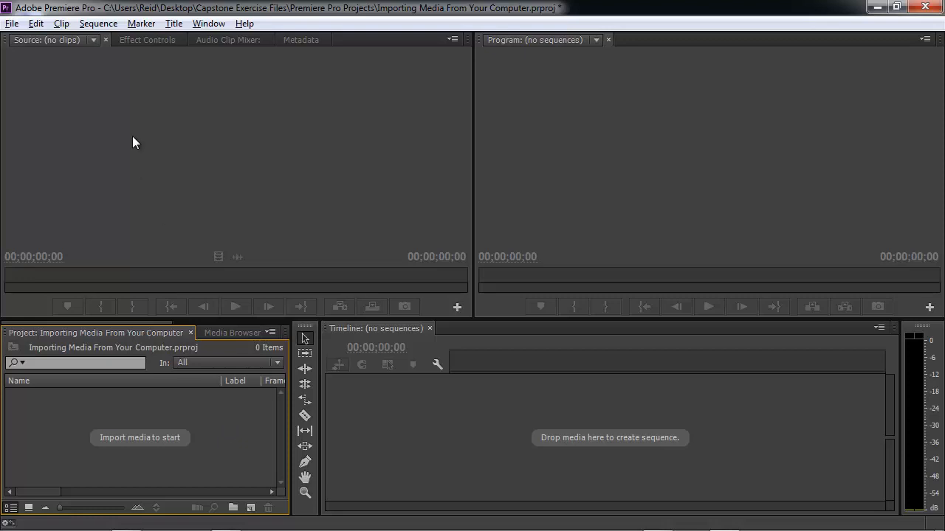
{"action": "left_click", "coordinate": [12, 22]}
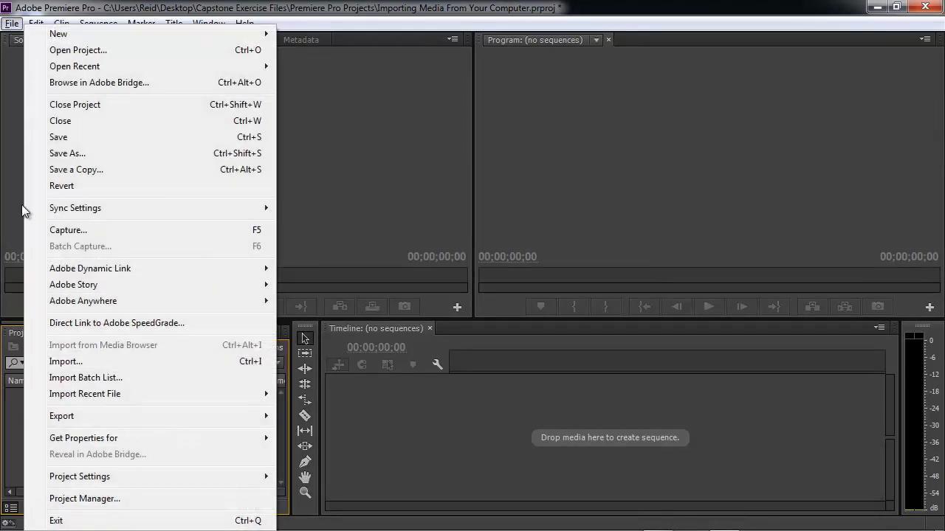
{"action": "left_click", "coordinate": [68, 361]}
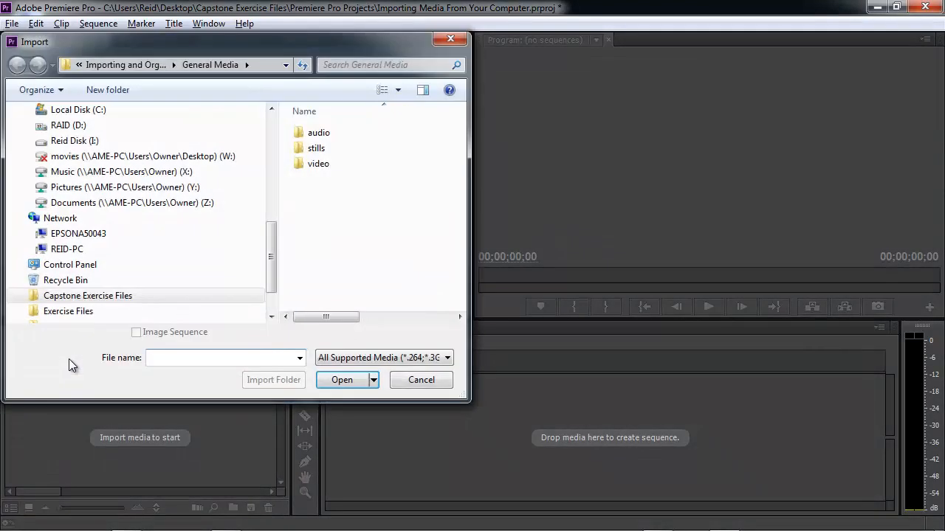
{"action": "double_click", "coordinate": [327, 163]}
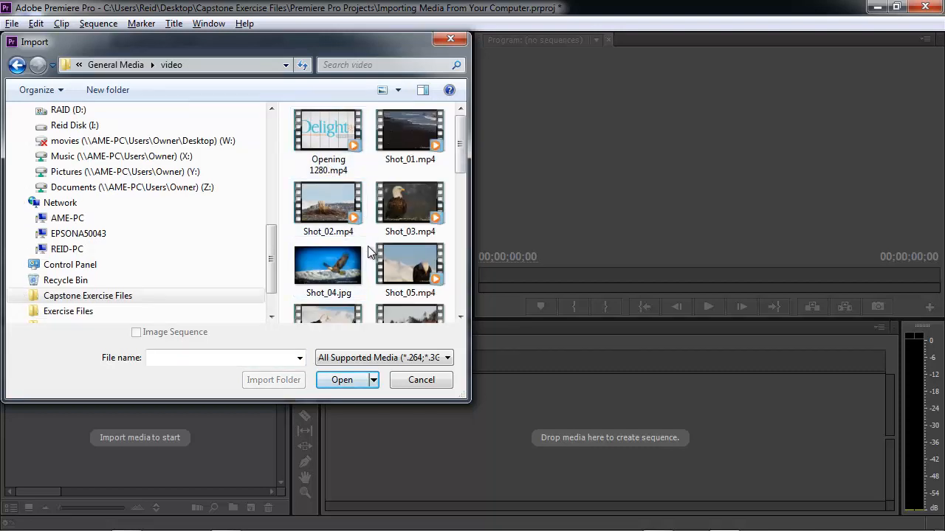
{"action": "left_click", "coordinate": [427, 385]}
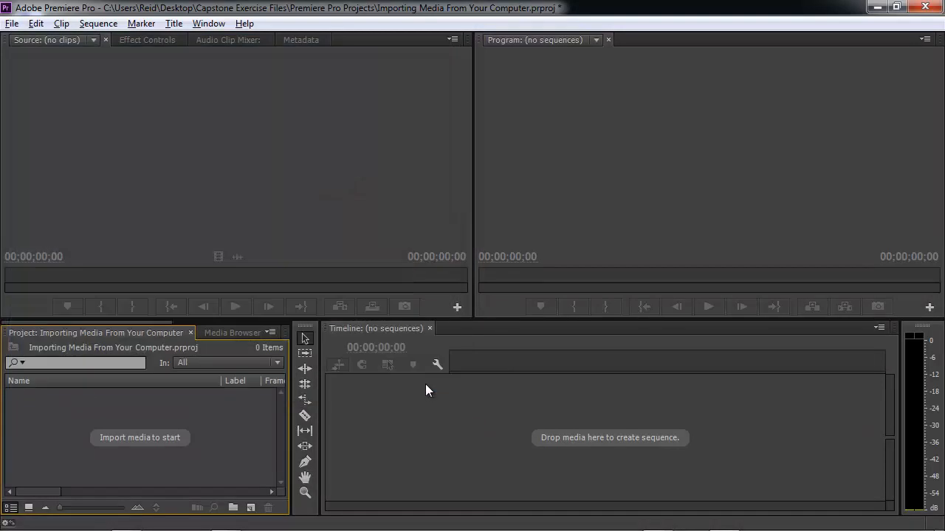
{"action": "right_click", "coordinate": [50, 426]}
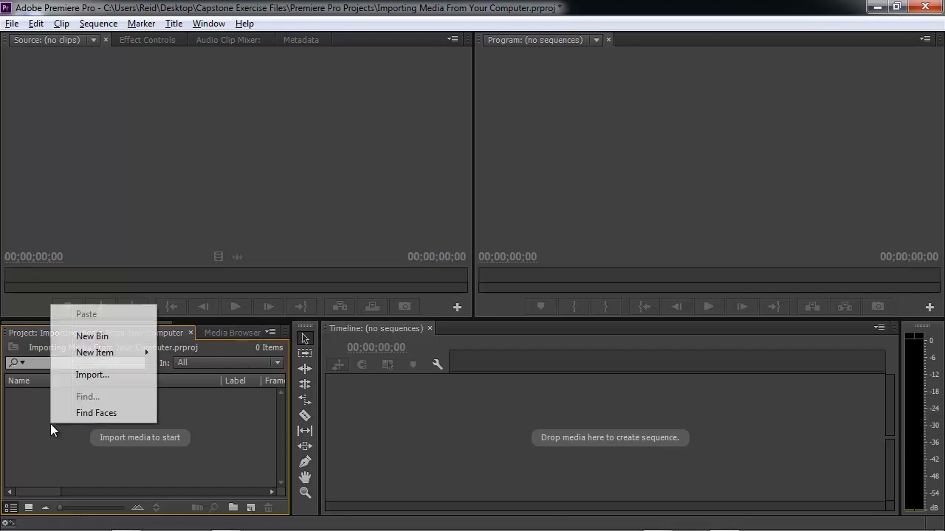
{"action": "left_click", "coordinate": [94, 376]}
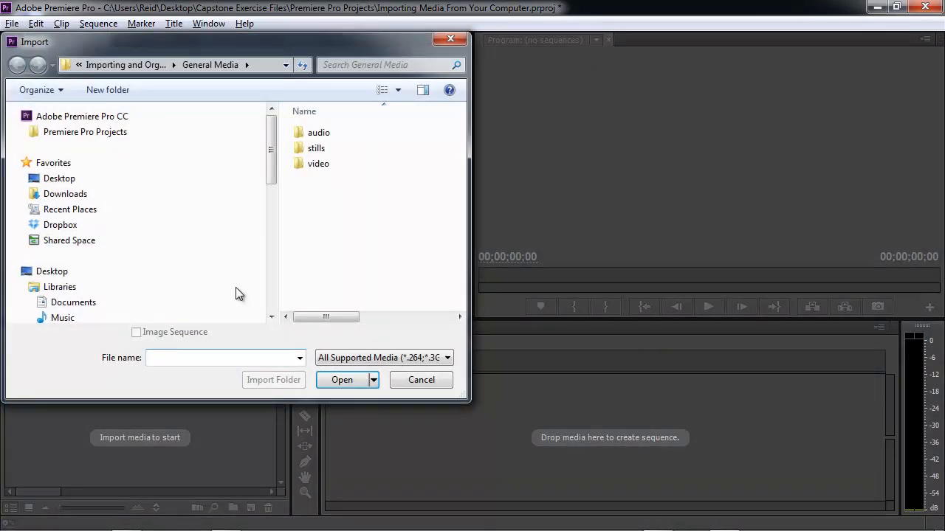
{"action": "double_click", "coordinate": [308, 167]}
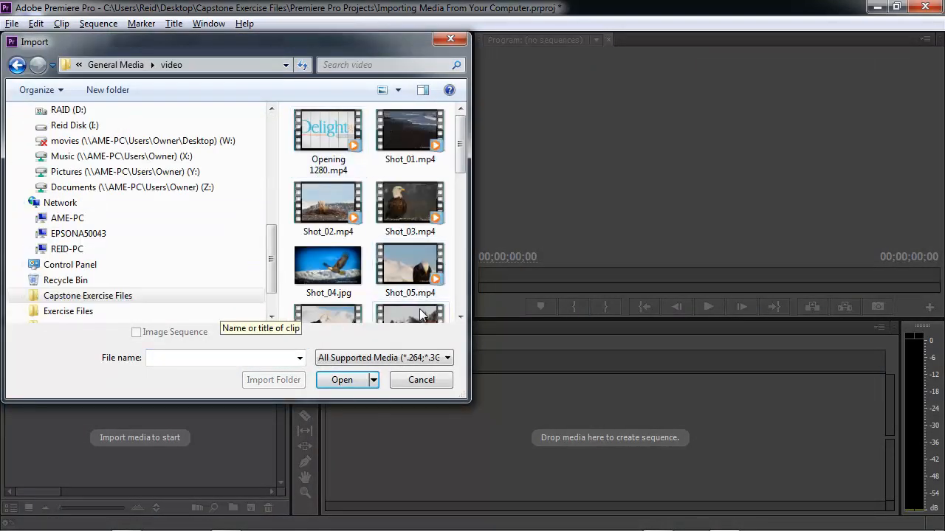
{"action": "left_click", "coordinate": [421, 379]}
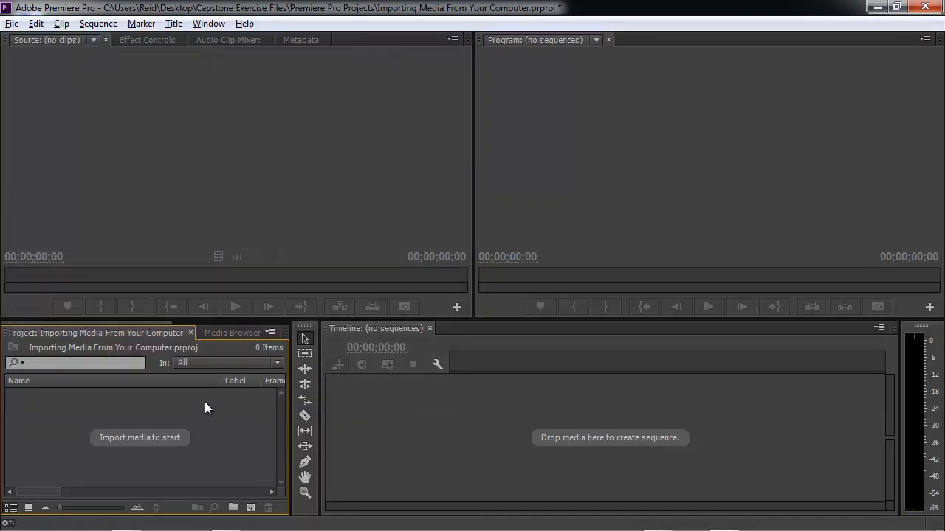
Import the General Media folder through the Media Browser and expand the imported bin in the project.
{"action": "left_click", "coordinate": [234, 333]}
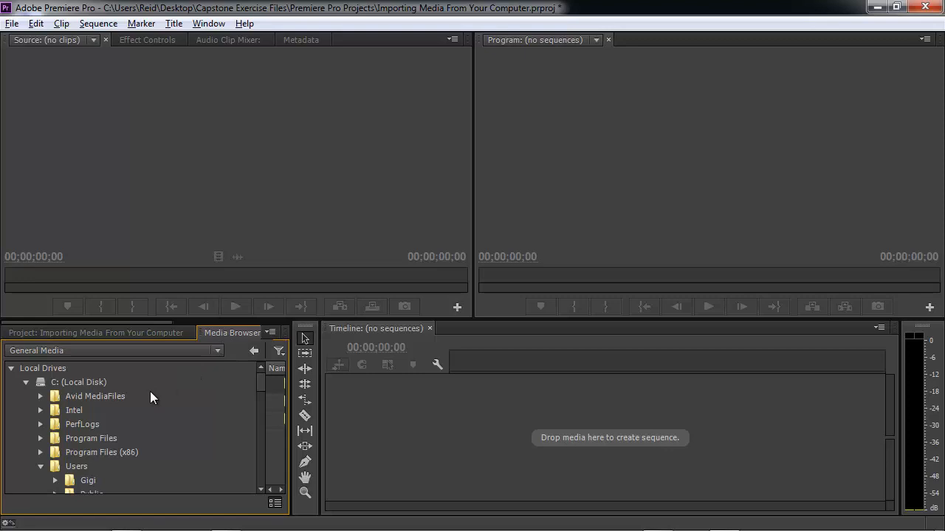
{"action": "key", "text": "grave"}
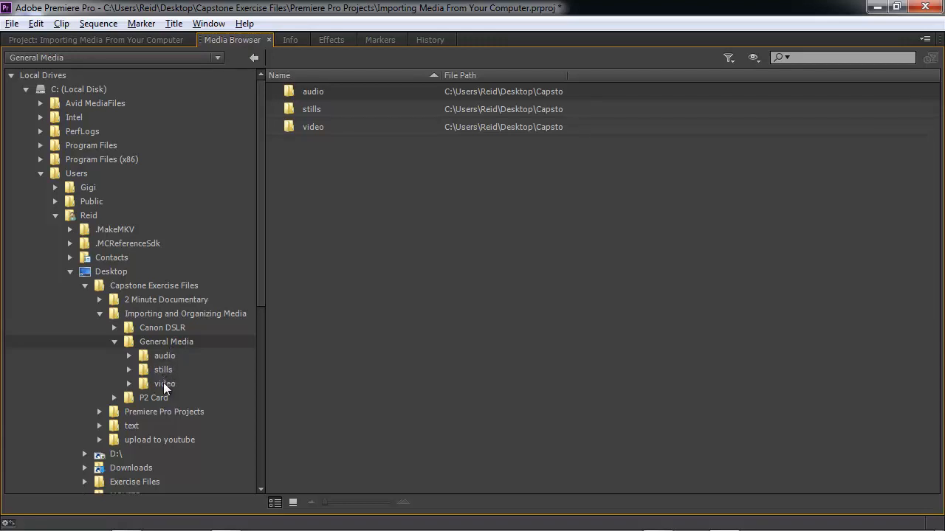
{"action": "right_click", "coordinate": [169, 343]}
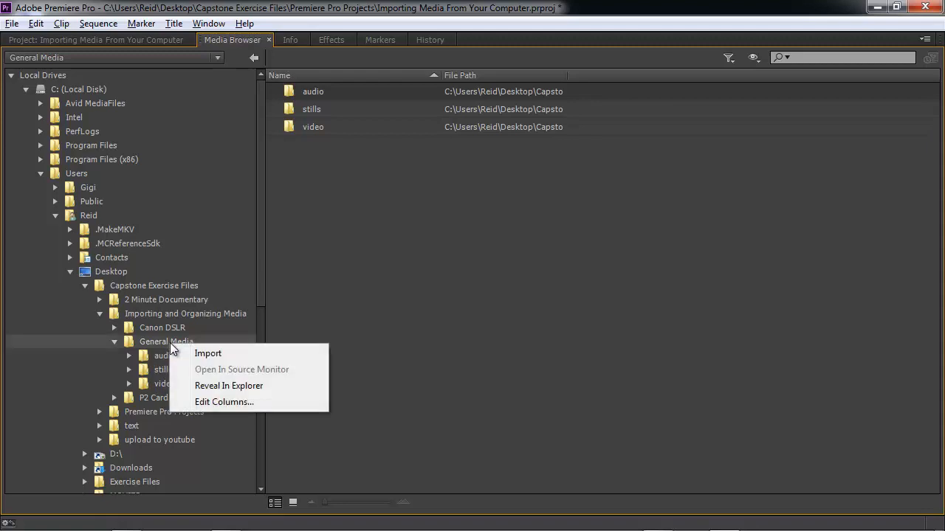
{"action": "left_click", "coordinate": [211, 355]}
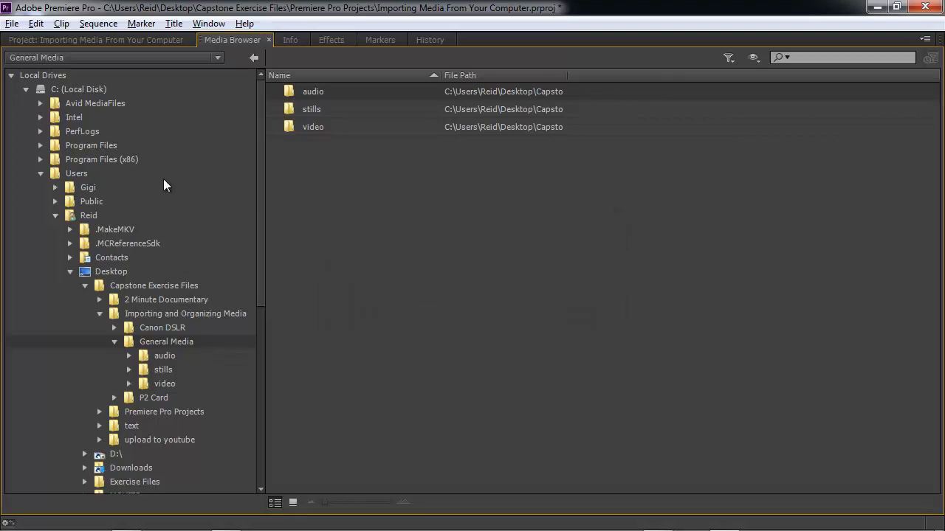
{"action": "left_click", "coordinate": [134, 44]}
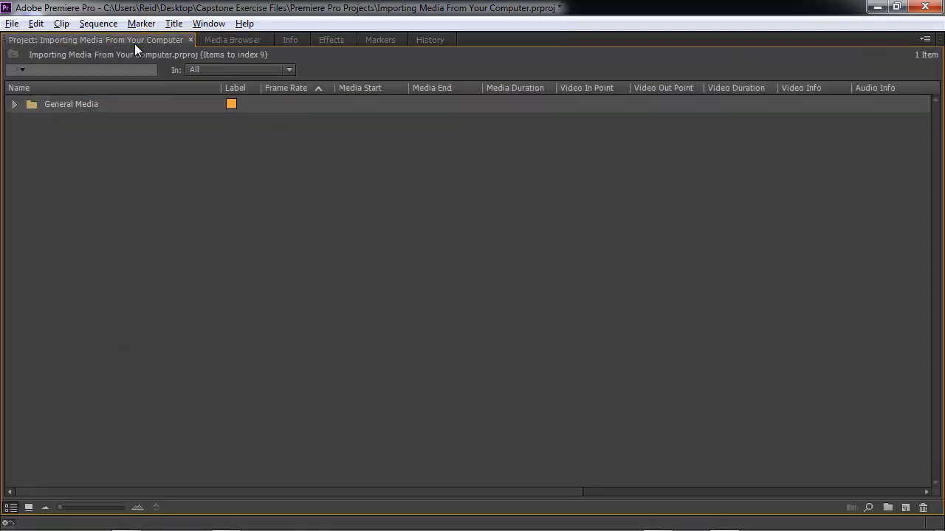
{"action": "left_click", "coordinate": [14, 104]}
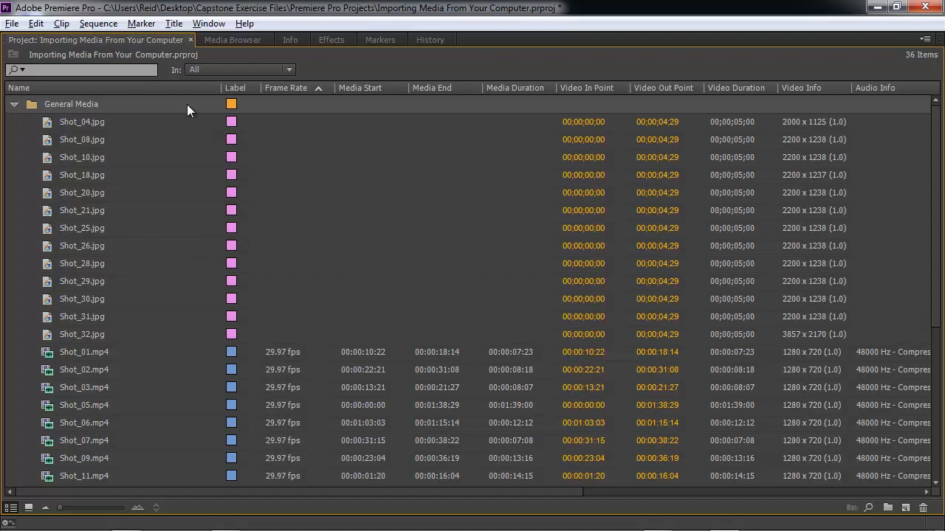
Add the Media Type metadata column to the project list and sort the items by it in ascending order.
{"action": "right_click", "coordinate": [253, 90]}
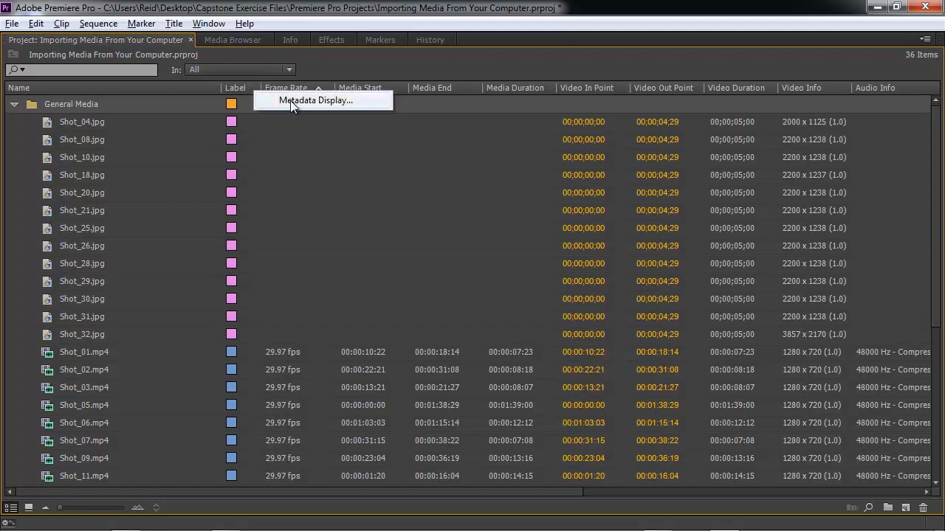
{"action": "left_click", "coordinate": [290, 100]}
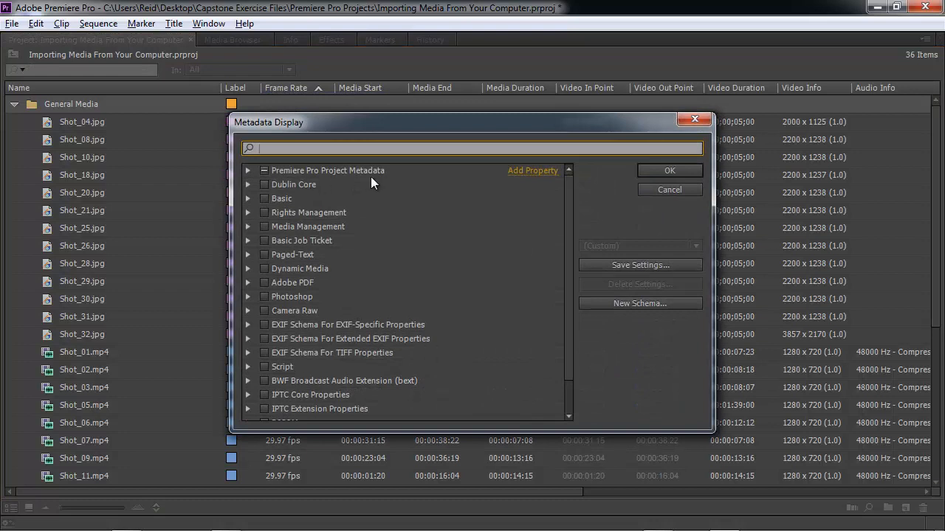
{"action": "left_click", "coordinate": [249, 171]}
{"action": "left_click", "coordinate": [280, 211]}
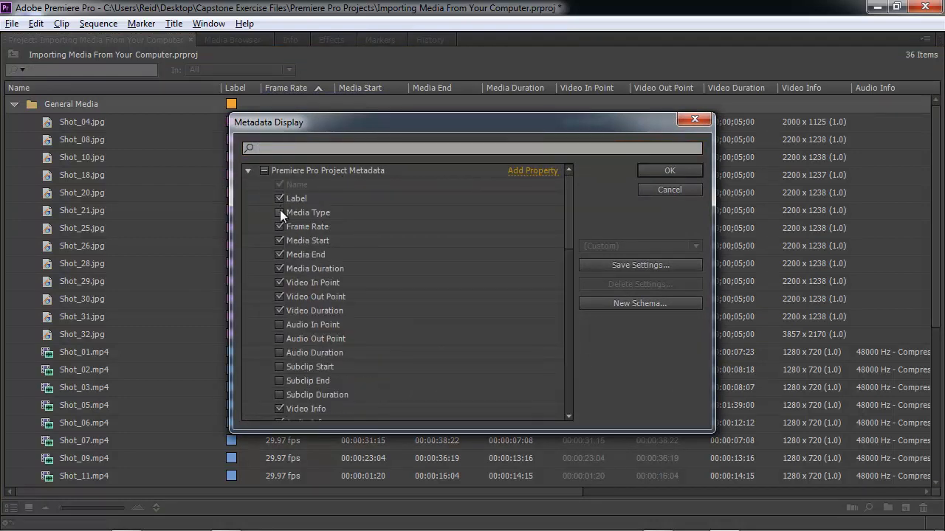
{"action": "left_click", "coordinate": [651, 172]}
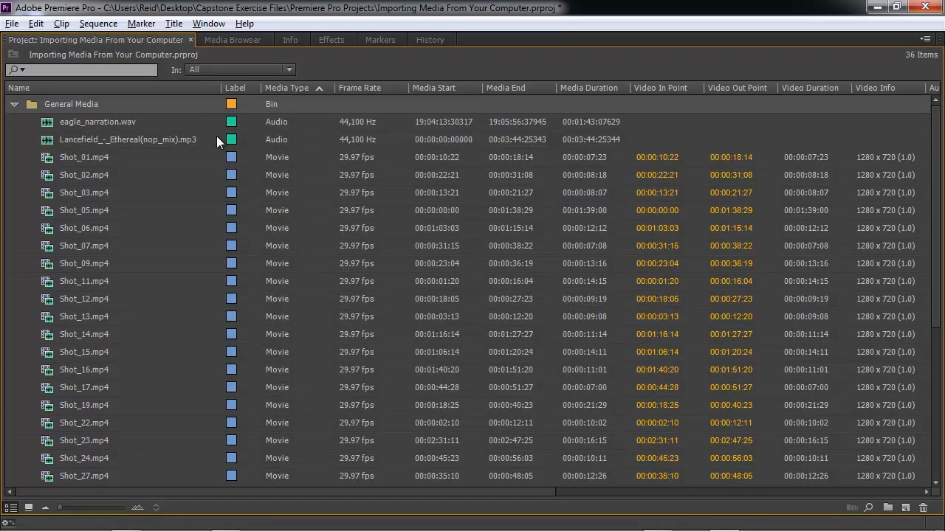
{"action": "left_click", "coordinate": [289, 88]}
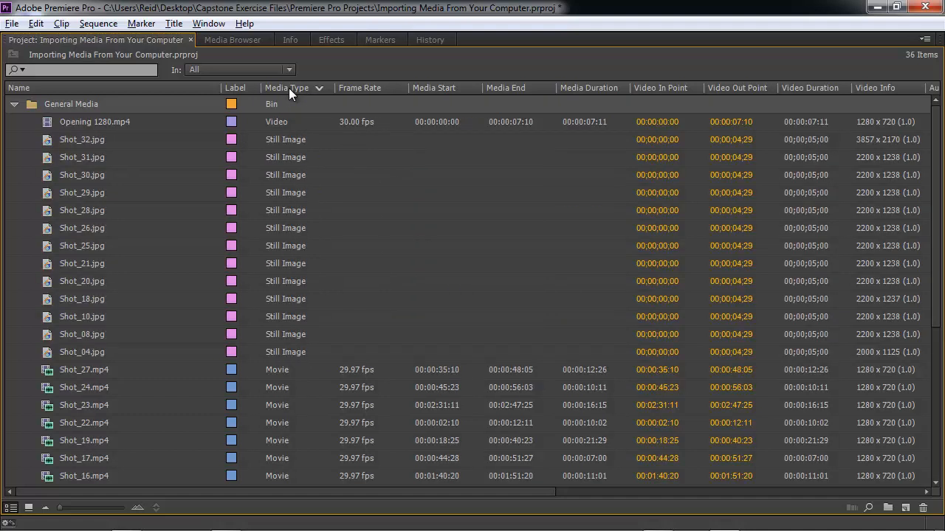
{"action": "left_click", "coordinate": [289, 88]}
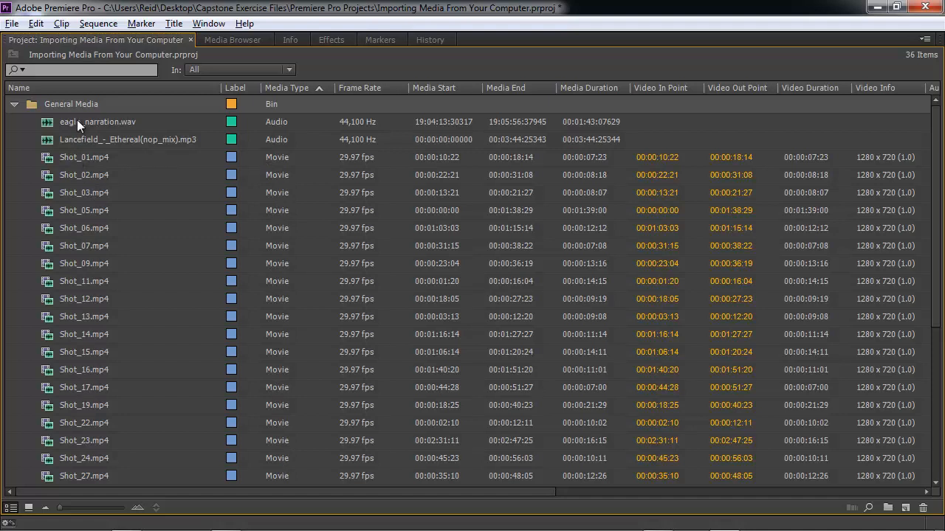
Create a new bin named "video" inside the General Media bin.
{"action": "double_click", "coordinate": [62, 108]}
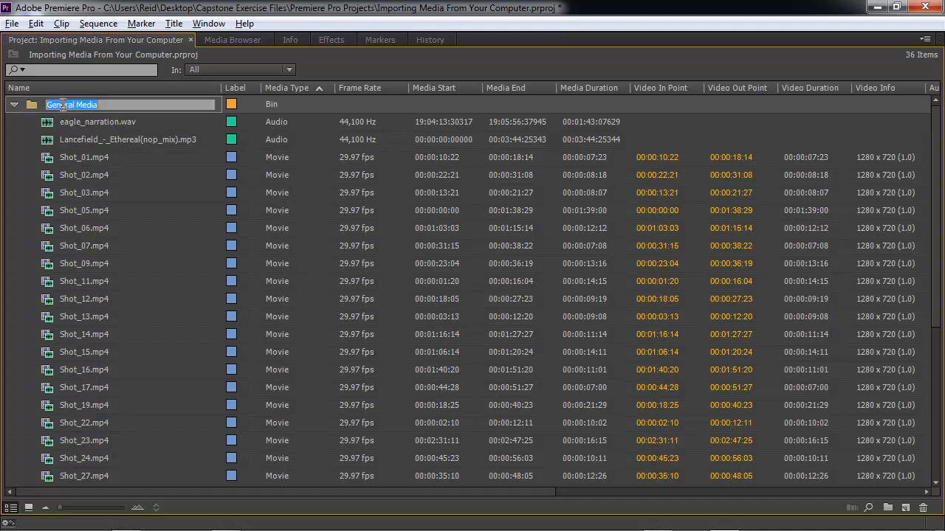
{"action": "left_click", "coordinate": [30, 107]}
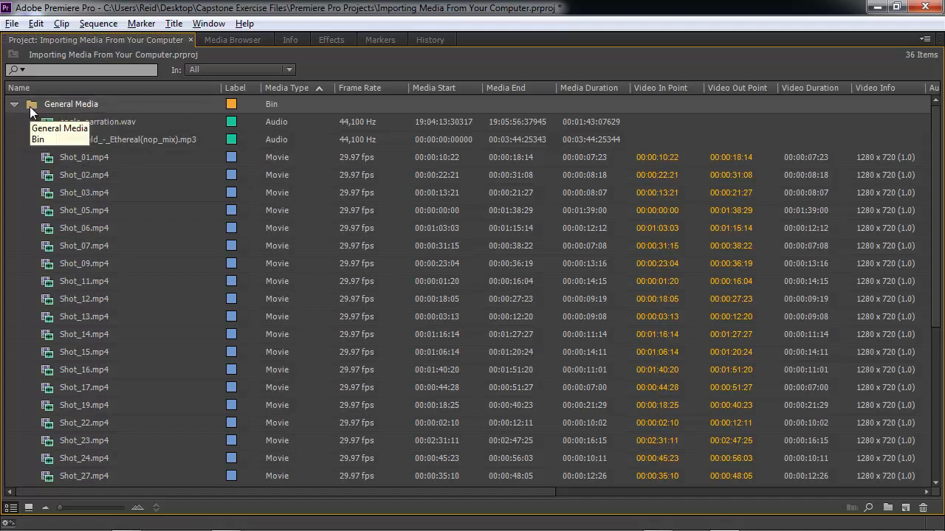
{"action": "right_click", "coordinate": [30, 107]}
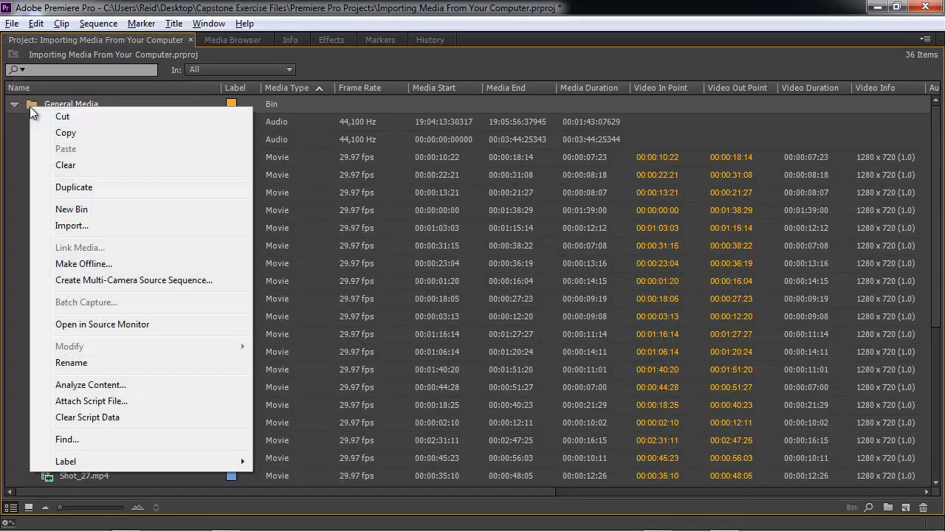
{"action": "left_click", "coordinate": [75, 212]}
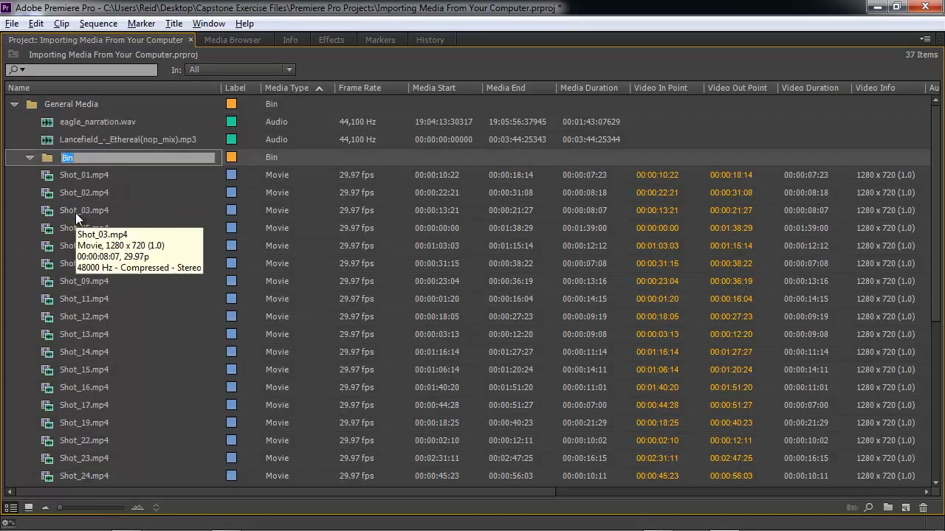
{"action": "type", "text": "video"}
{"action": "key", "text": "Tab"}
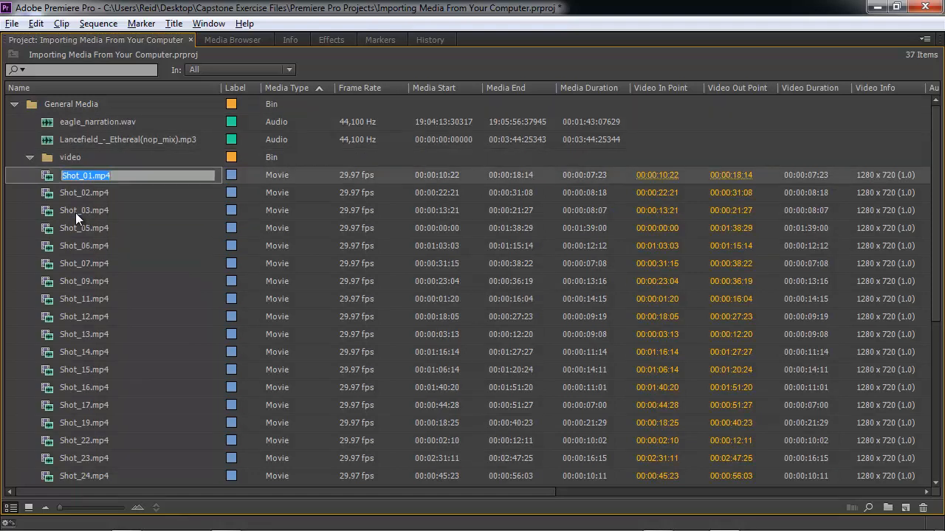
Move all Movie clips from Shot_01.mp4 through Shot_27.mp4 into the video bin.
{"action": "left_click", "coordinate": [47, 177]}
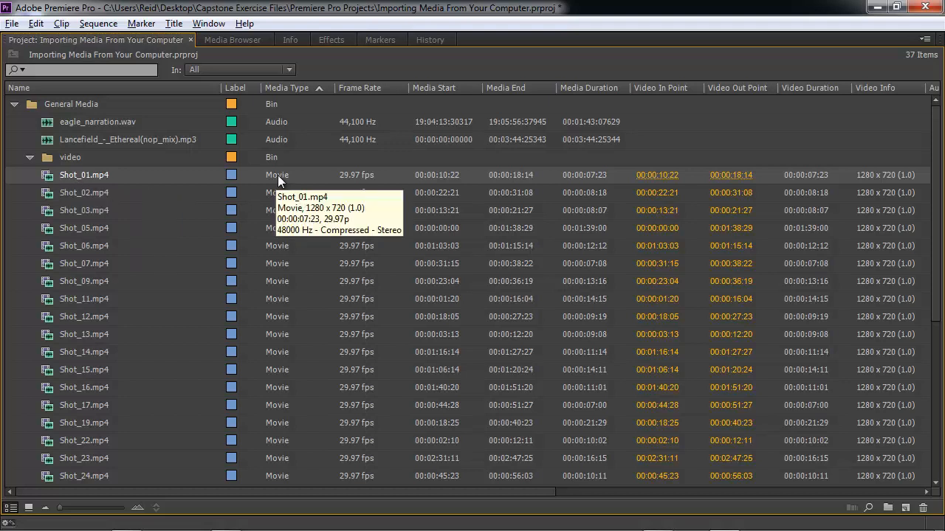
{"action": "scroll", "coordinate": [164, 328], "scroll_direction": "down", "scroll_amount": 3}
{"action": "scroll", "coordinate": [158, 358], "scroll_direction": "down", "scroll_amount": 3}
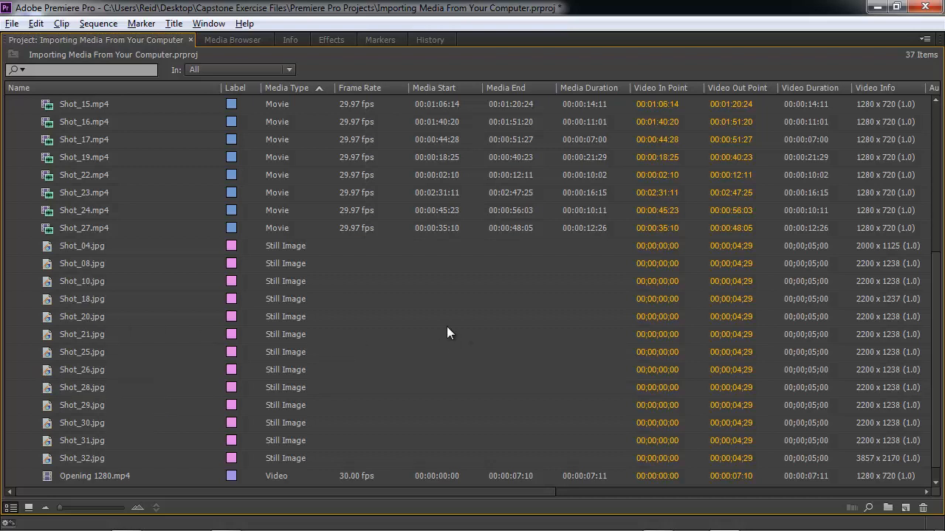
{"action": "scroll", "coordinate": [202, 253], "scroll_direction": "up", "scroll_amount": 5}
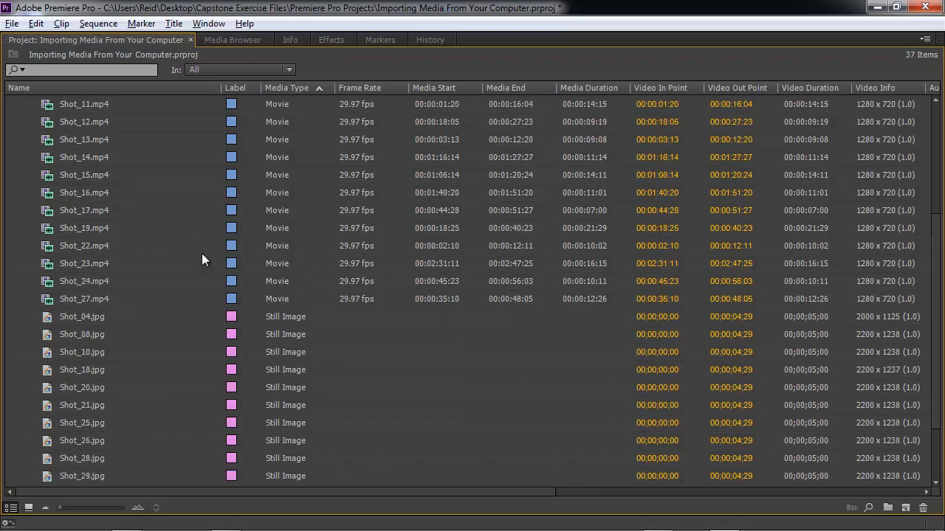
{"action": "scroll", "coordinate": [201, 255], "scroll_direction": "up", "scroll_amount": 2}
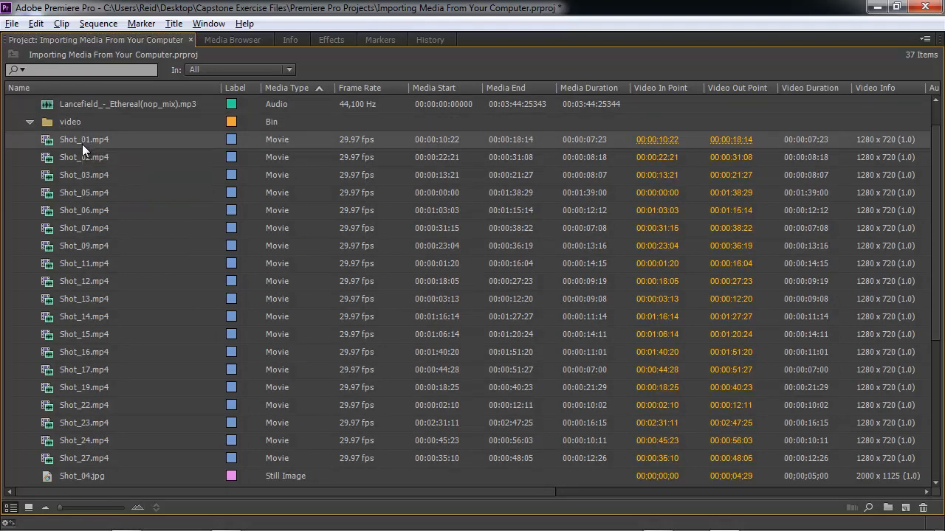
{"action": "left_click", "coordinate": [70, 457], "text": "shift"}
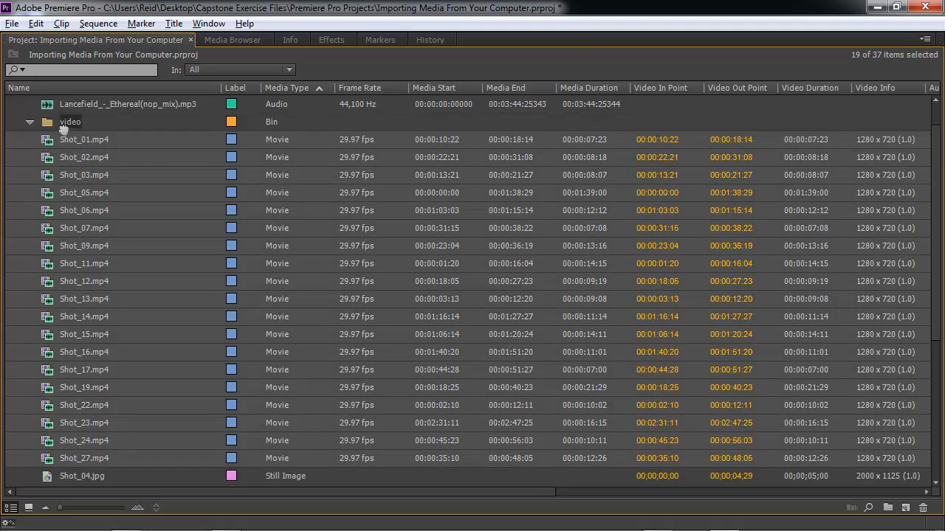
{"action": "left_click_drag", "start_coordinate": [64, 130], "coordinate": [64, 130]}
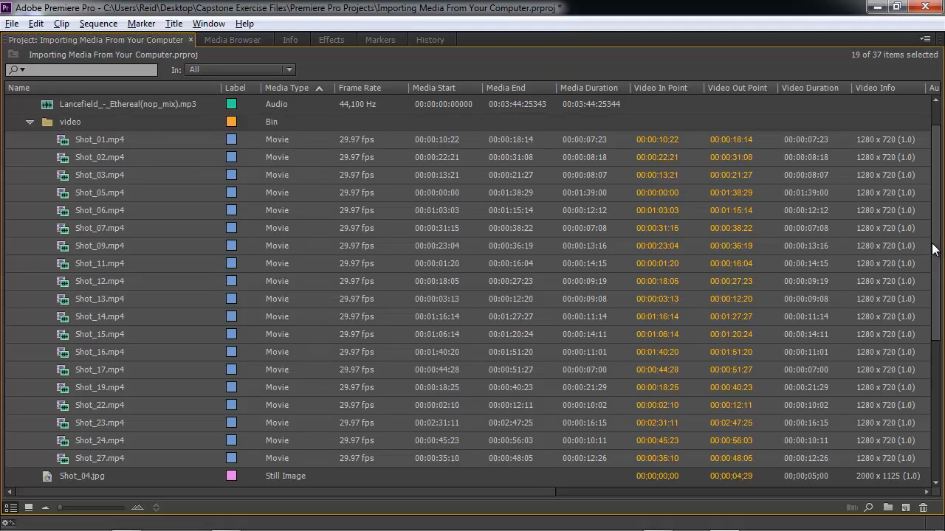
Create a new bin named "audio" inside the General Media bin.
{"action": "scroll", "coordinate": [934, 249], "scroll_direction": "up", "scroll_amount": 2}
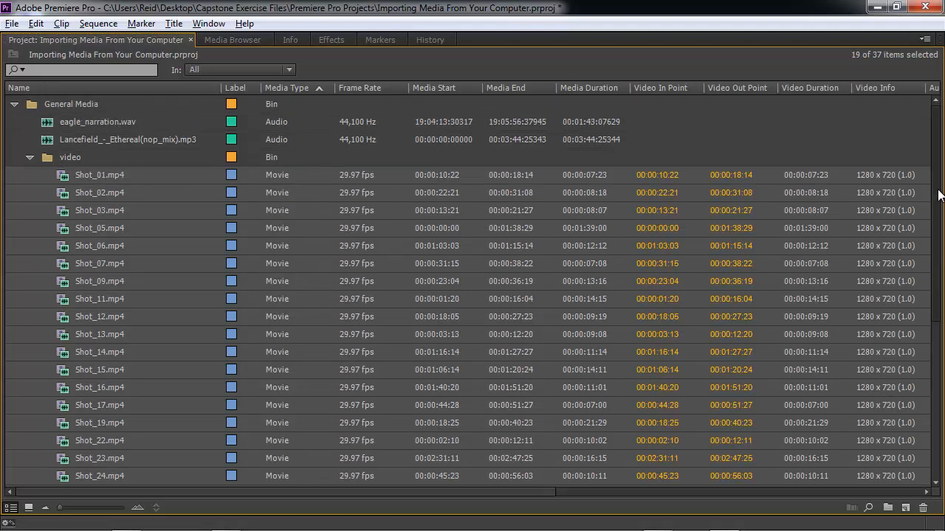
{"action": "left_click", "coordinate": [69, 105]}
{"action": "right_click", "coordinate": [34, 108]}
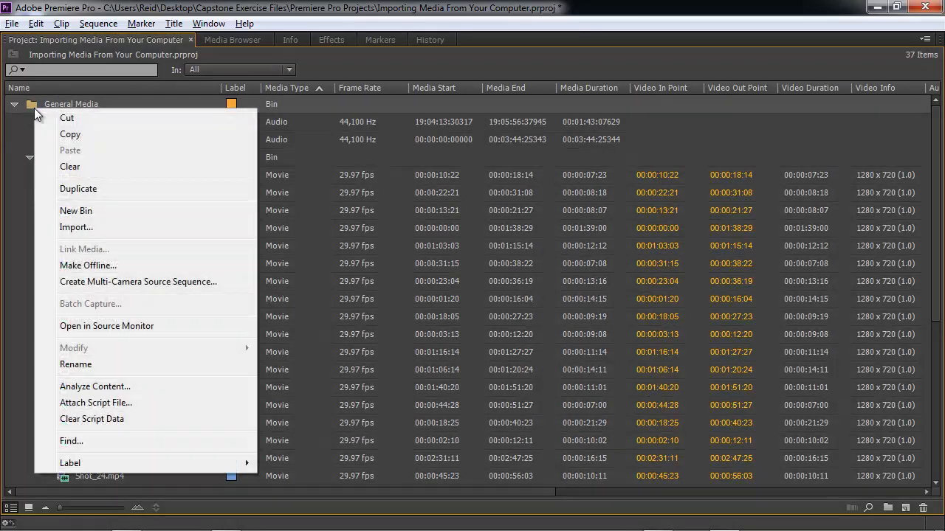
{"action": "left_click", "coordinate": [79, 208]}
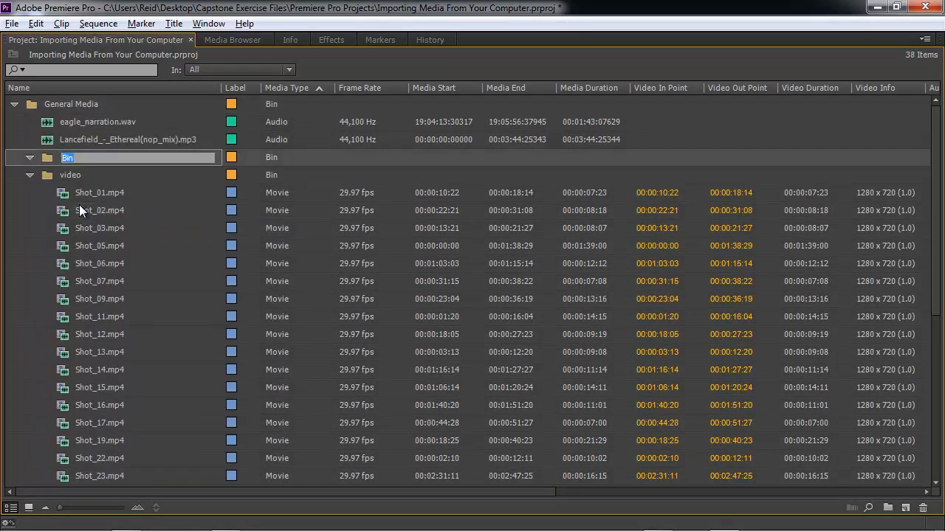
{"action": "type", "text": "audio"}
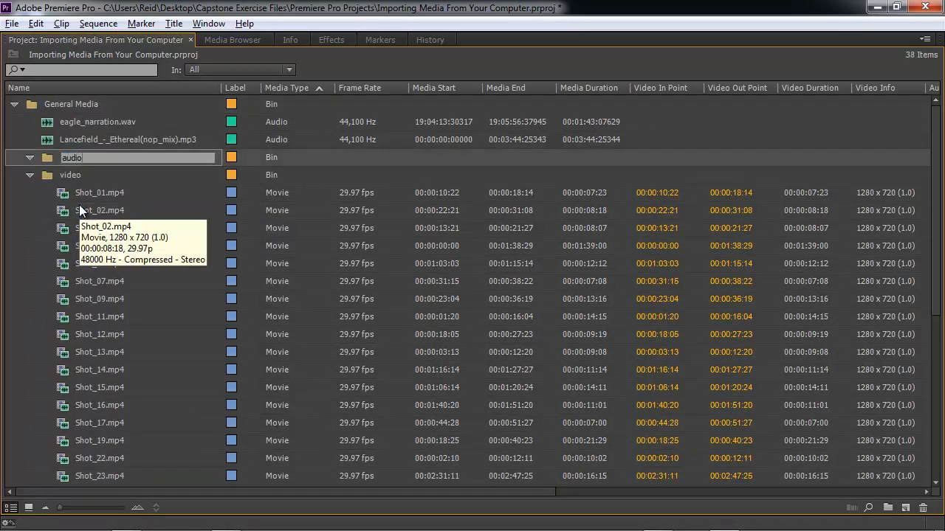
{"action": "key", "text": "Tab"}
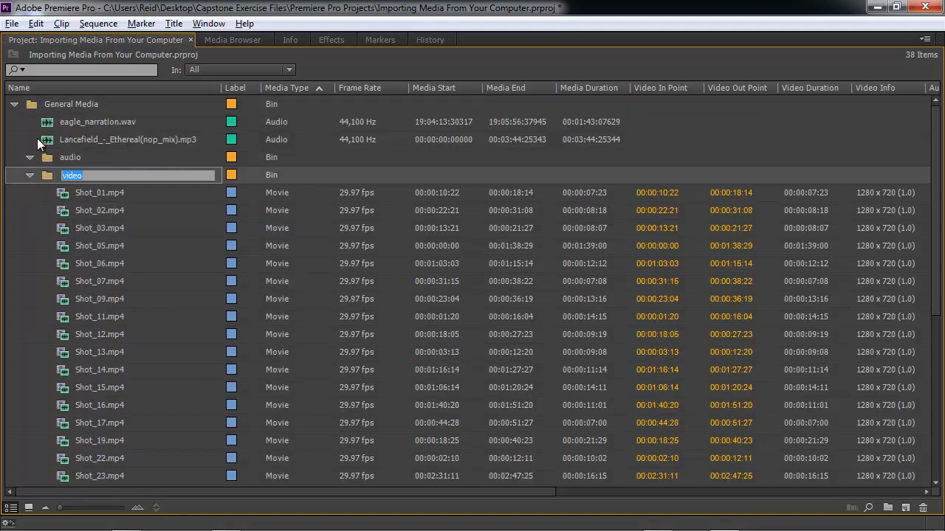
Move eagle_narration.wav and Lancefield_-_Ethereal(nop_mix).mp3 into the audio bin, and collapse the audio and video bins.
{"action": "left_click", "coordinate": [69, 120]}
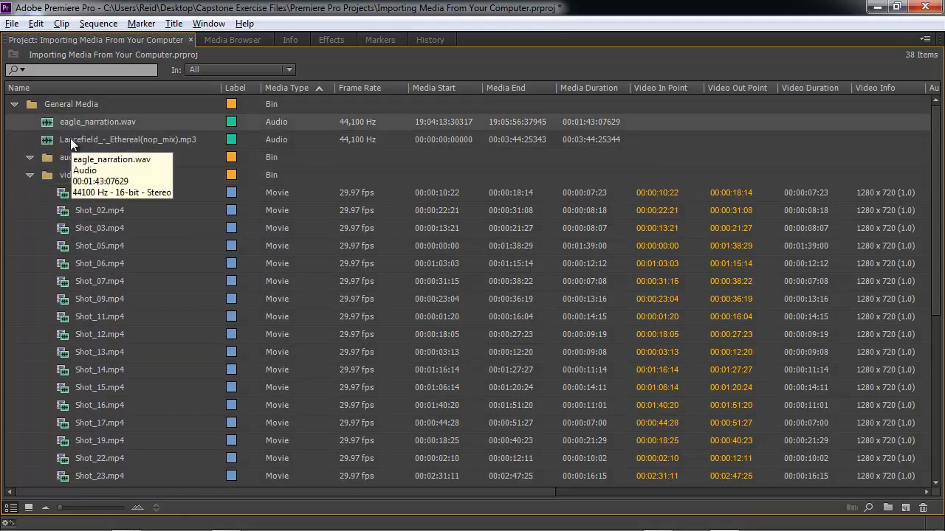
{"action": "left_click", "coordinate": [70, 138], "text": "shift"}
{"action": "left_click_drag", "start_coordinate": [70, 138], "coordinate": [65, 155]}
{"action": "left_click", "coordinate": [30, 122]}
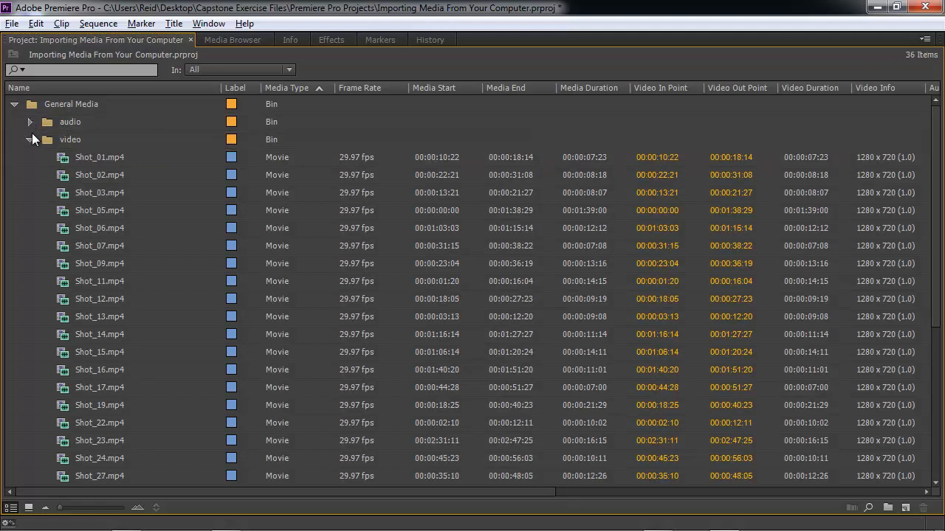
{"action": "left_click", "coordinate": [32, 139]}
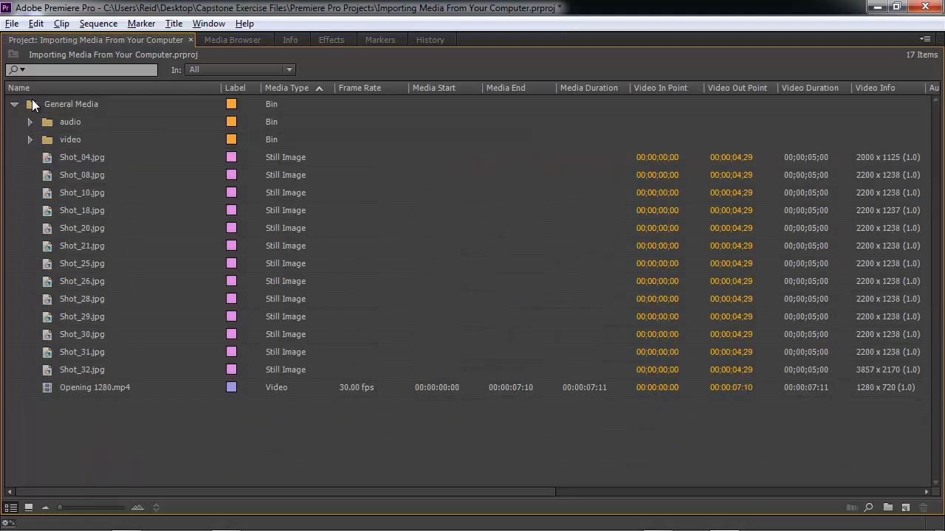
Create a new bin named "stills" inside the General Media bin.
{"action": "right_click", "coordinate": [32, 104]}
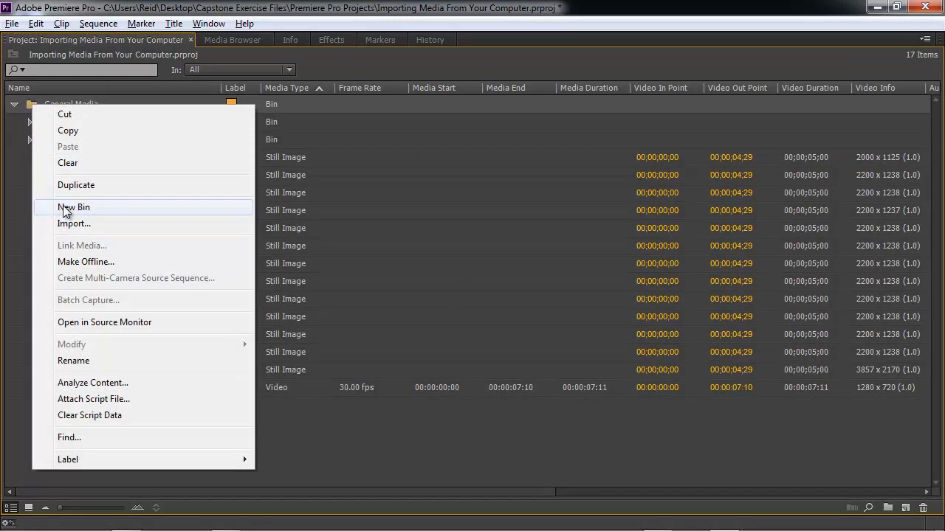
{"action": "left_click", "coordinate": [64, 209]}
{"action": "type", "text": "st"}
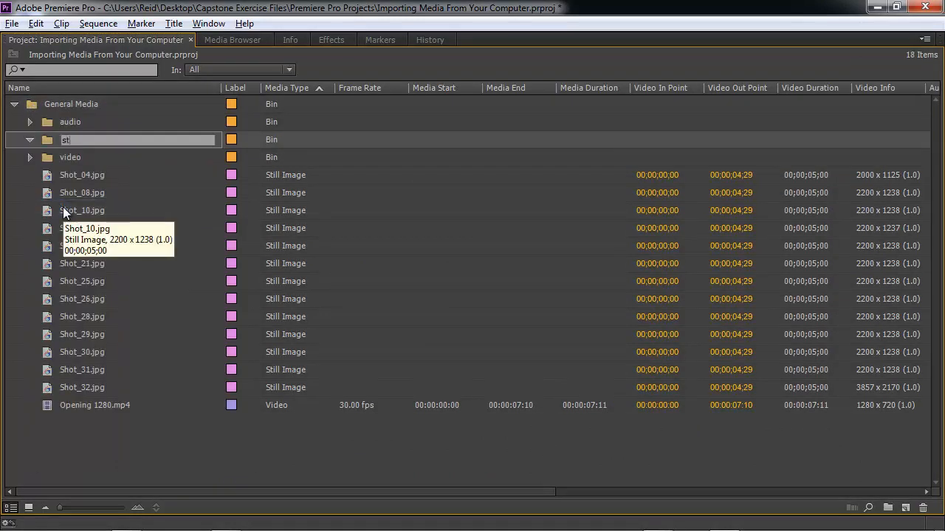
{"action": "type", "text": "ills"}
{"action": "key", "text": "Tab"}
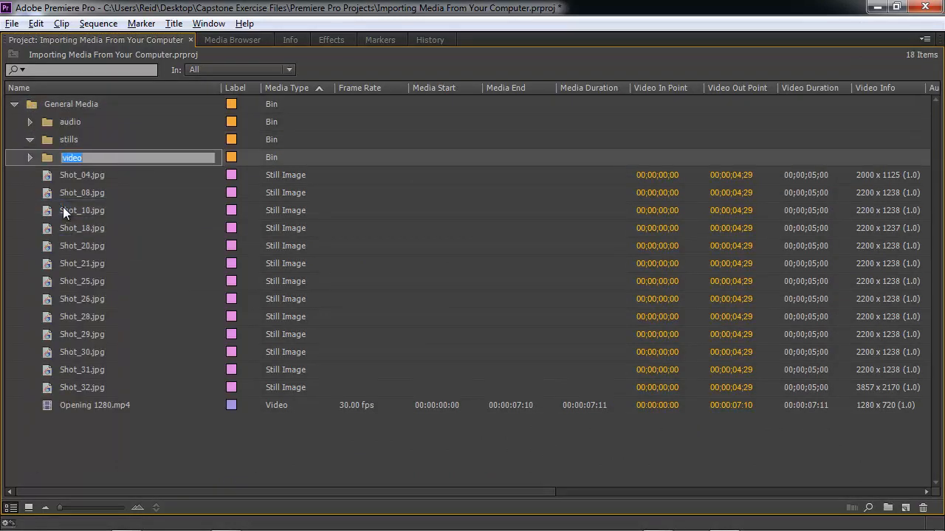
Move the still images Shot_04.jpg through Shot_32.jpg into the stills bin and Opening 1280.mp4 into the video bin.
{"action": "left_click", "coordinate": [65, 172]}
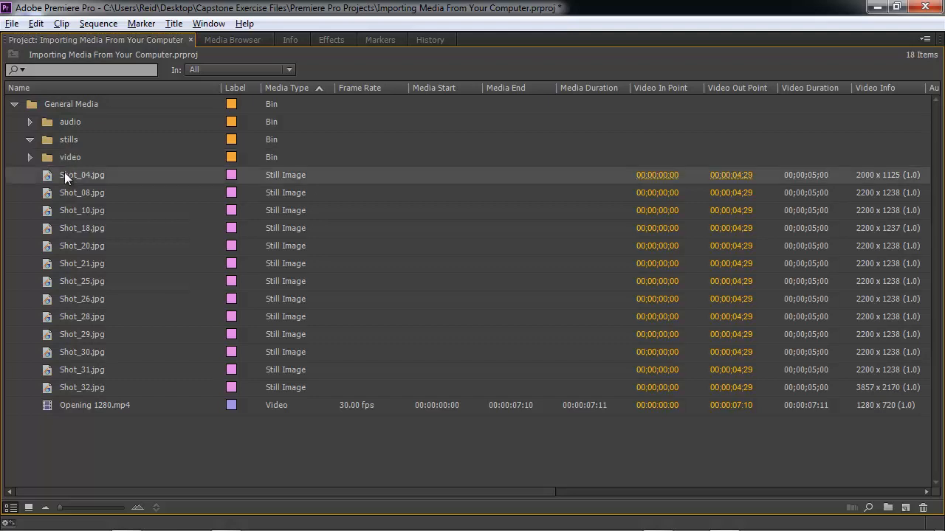
{"action": "left_click", "coordinate": [72, 386], "text": "shift"}
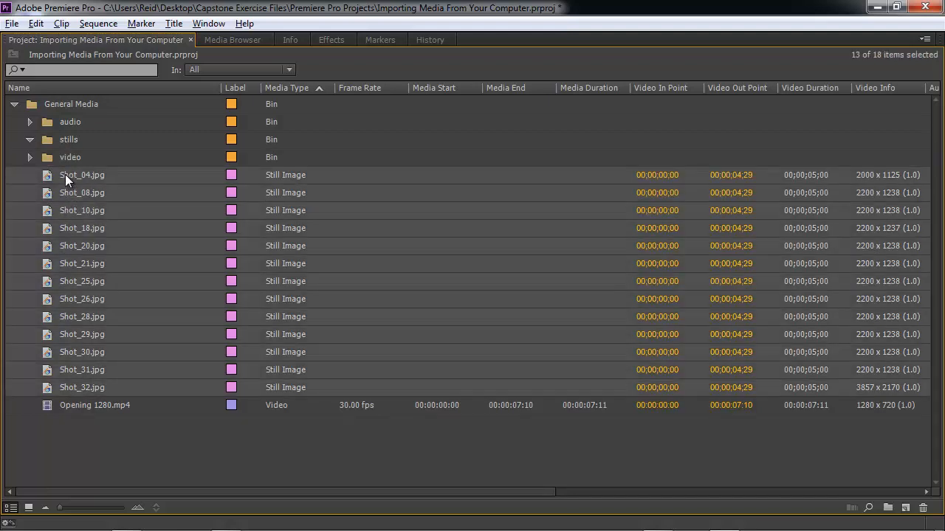
{"action": "left_click_drag", "start_coordinate": [65, 174], "coordinate": [46, 142]}
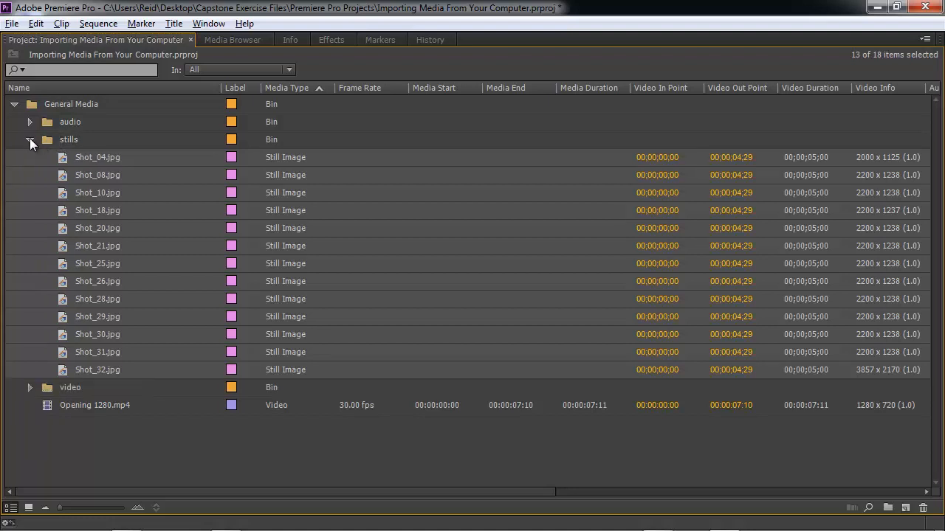
{"action": "left_click", "coordinate": [29, 141]}
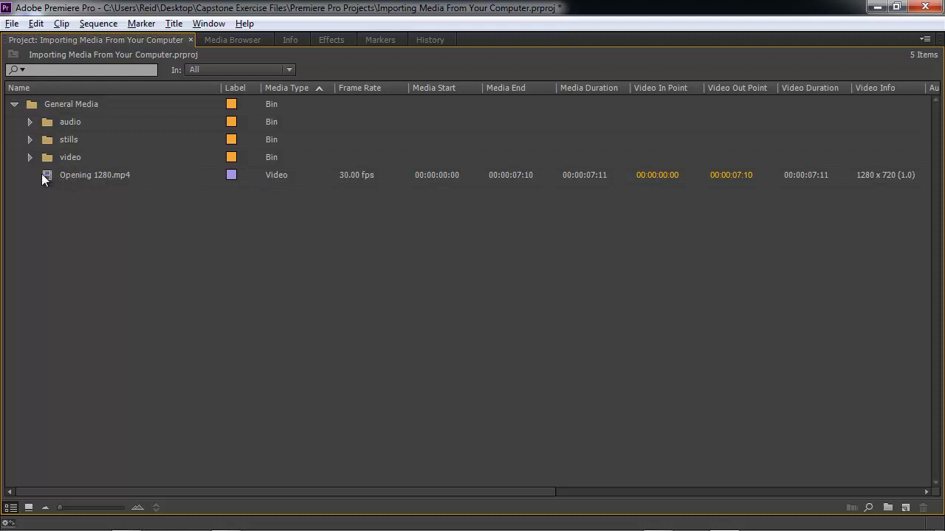
{"action": "left_click_drag", "start_coordinate": [42, 173], "coordinate": [46, 161]}
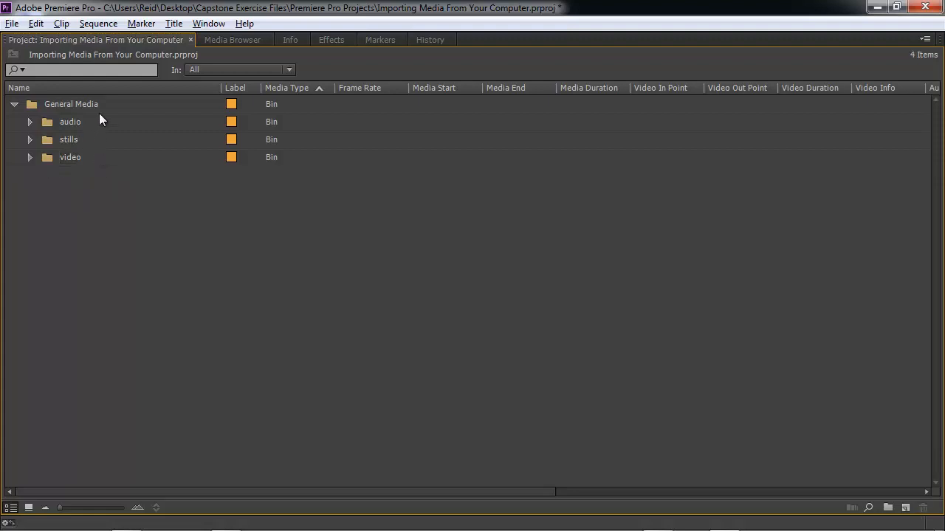
Review the General Media subfolders in the Media Browser and delete the General Media bin from the project.
{"action": "left_click", "coordinate": [215, 40]}
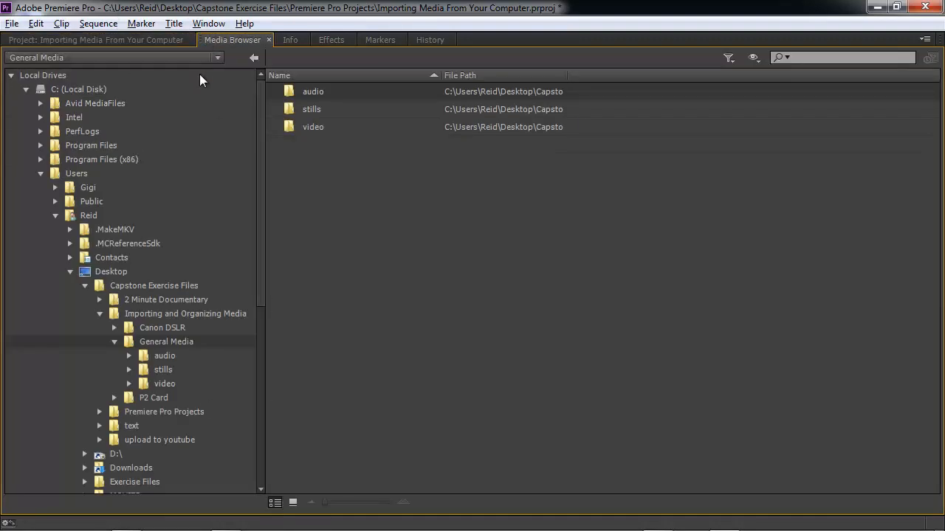
{"action": "left_click", "coordinate": [119, 38]}
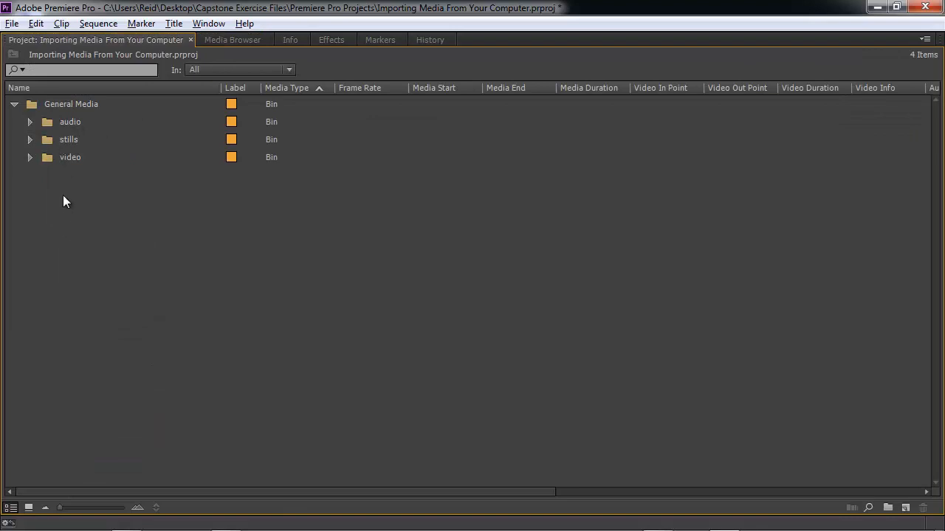
{"action": "left_click", "coordinate": [31, 107]}
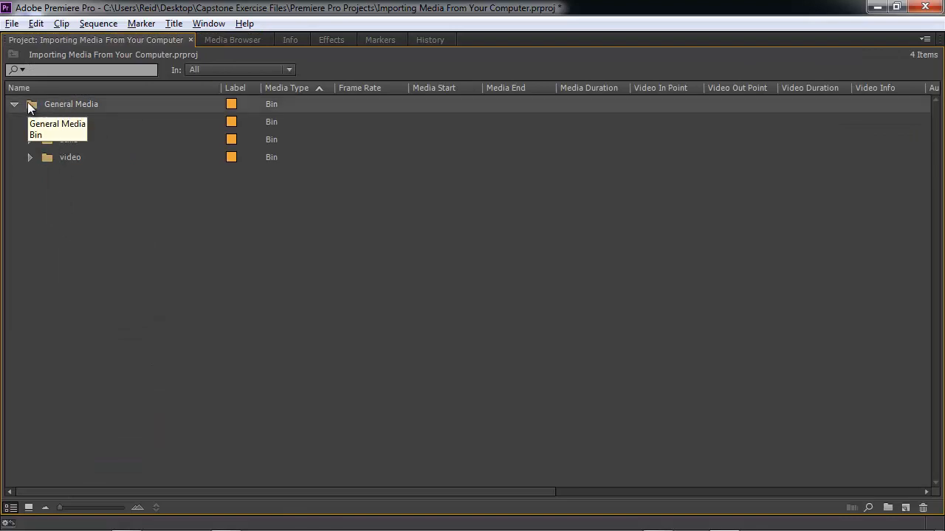
{"action": "key", "text": "Delete"}
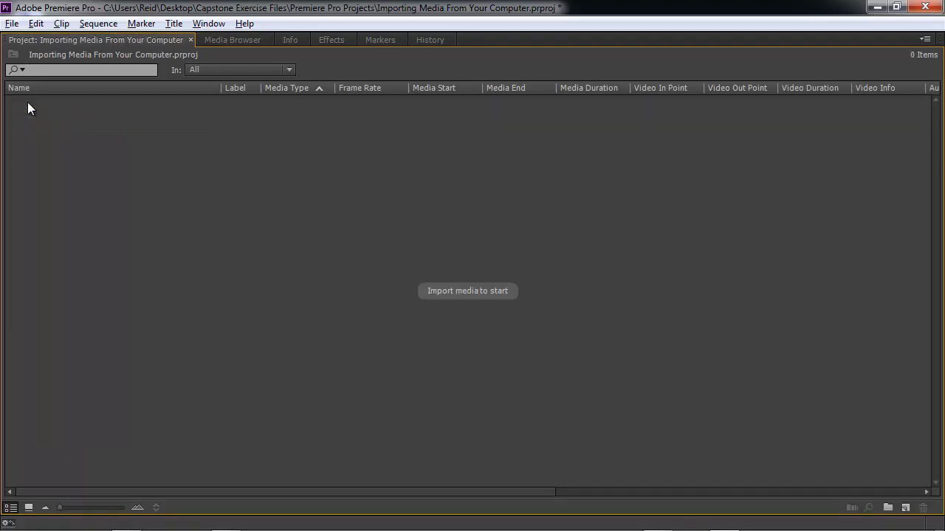
Import the audio, stills and video subfolders of General Media together from the Media Browser.
{"action": "left_click", "coordinate": [225, 40]}
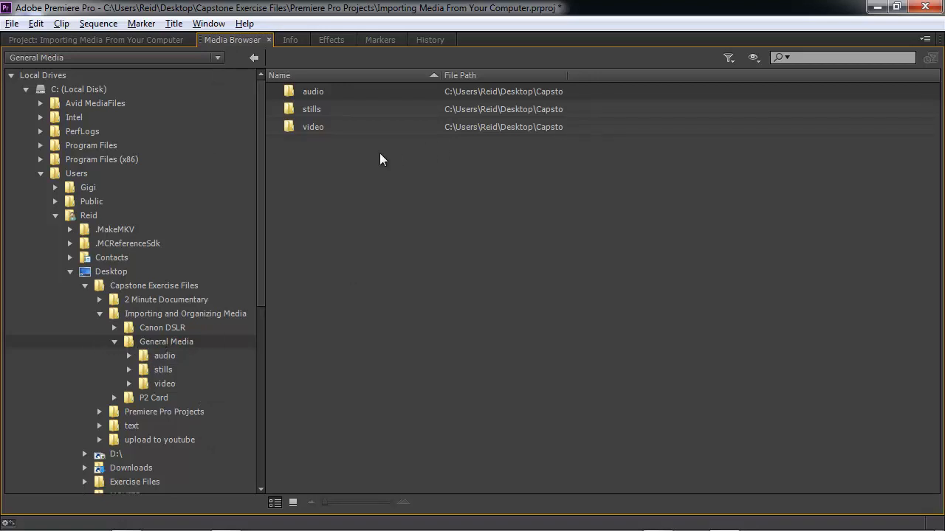
{"action": "left_click_drag", "start_coordinate": [381, 157], "coordinate": [294, 92]}
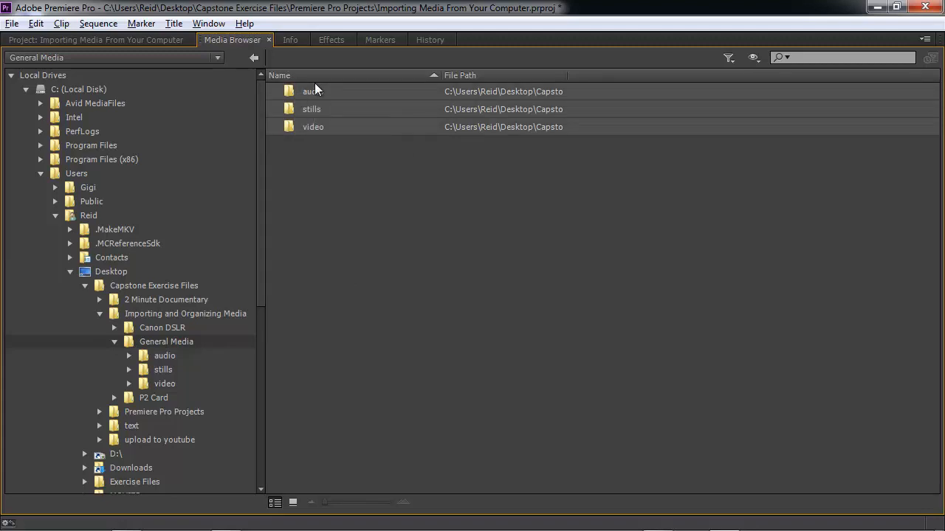
{"action": "right_click", "coordinate": [316, 93]}
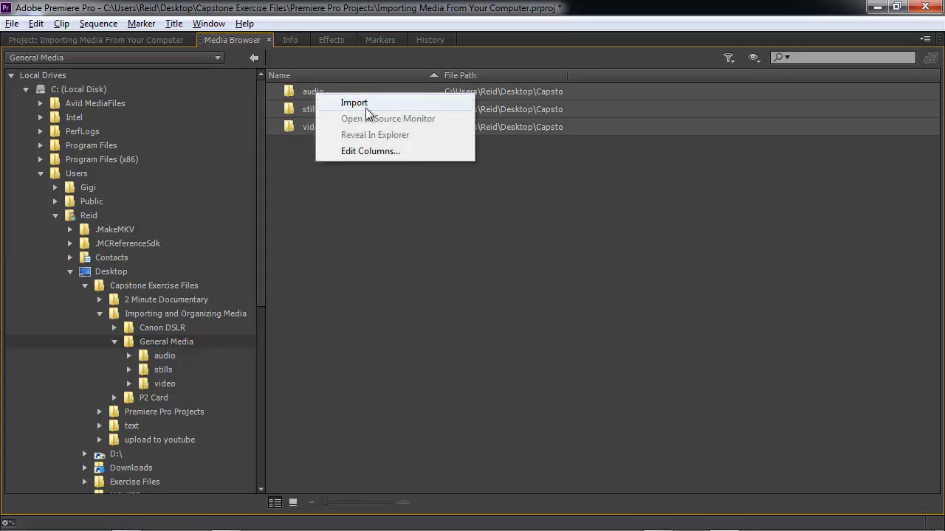
{"action": "left_click", "coordinate": [367, 108]}
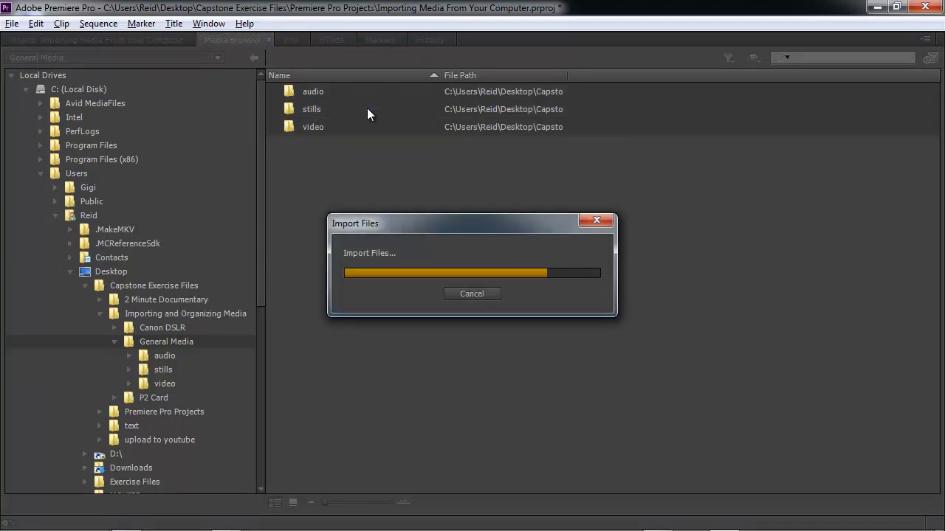
Check the contents of the imported audio, stills and video bins in the project, collapsing each one again.
{"action": "left_click", "coordinate": [136, 38]}
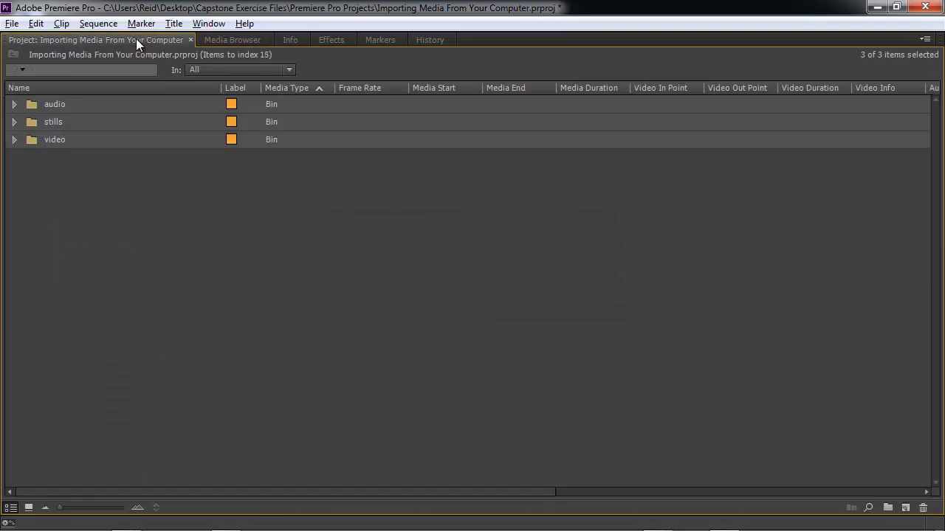
{"action": "left_click", "coordinate": [14, 104]}
{"action": "left_click", "coordinate": [14, 104]}
{"action": "left_click", "coordinate": [14, 122]}
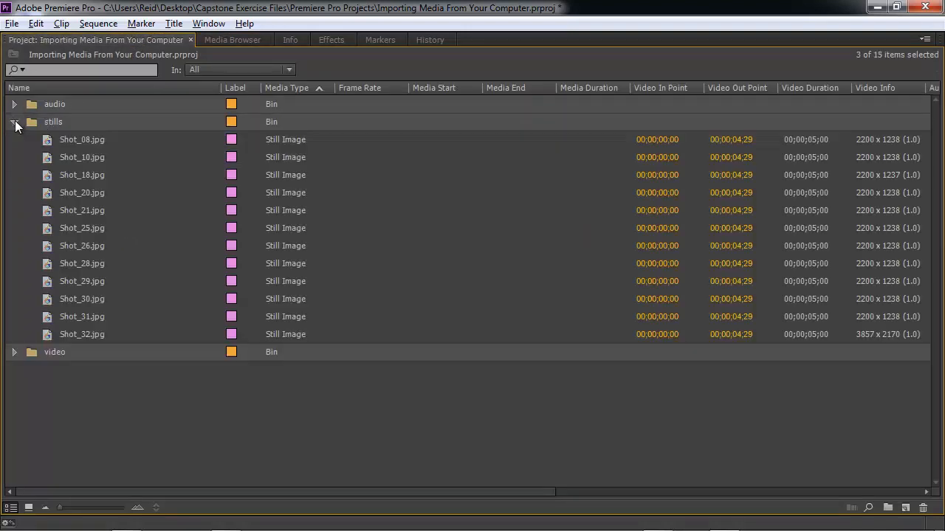
{"action": "left_click", "coordinate": [14, 123]}
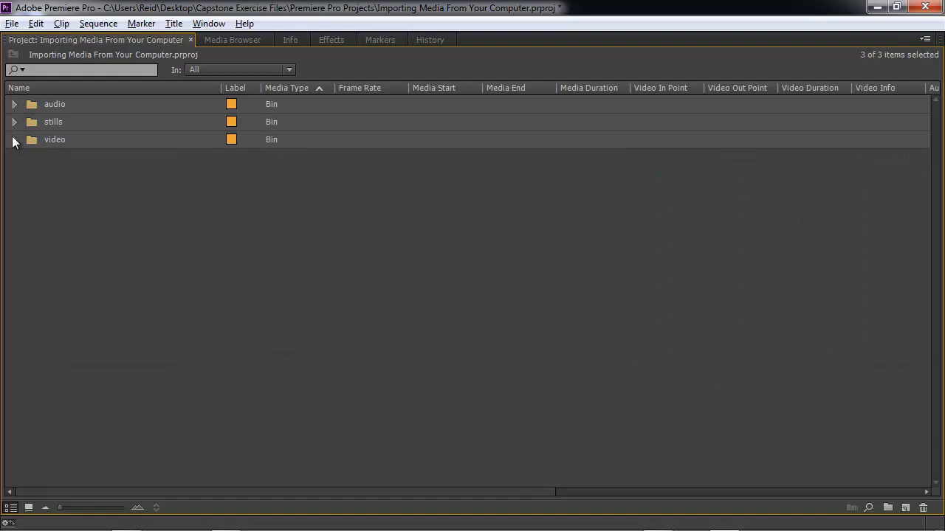
{"action": "left_click", "coordinate": [13, 141]}
{"action": "left_click", "coordinate": [13, 141]}
Create a new bin named "General Media" at the root of the project.
{"action": "right_click", "coordinate": [59, 174]}
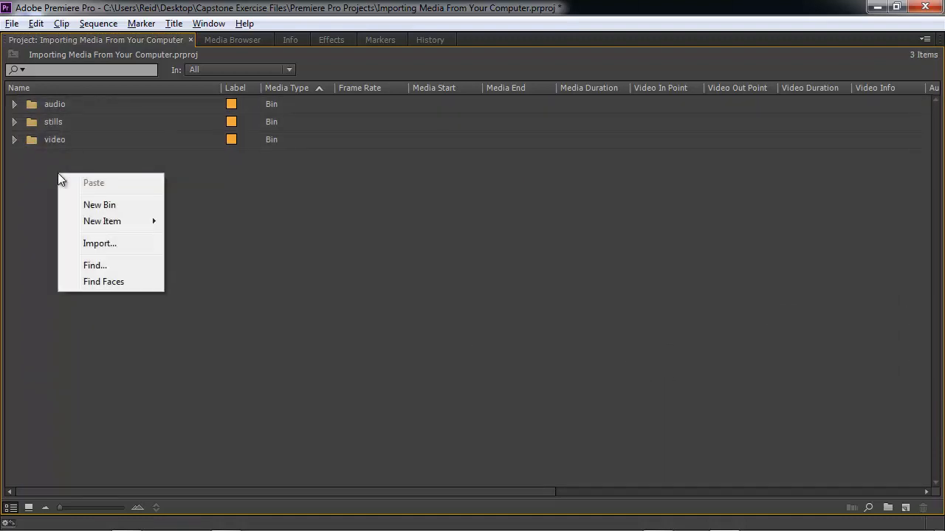
{"action": "left_click", "coordinate": [99, 206]}
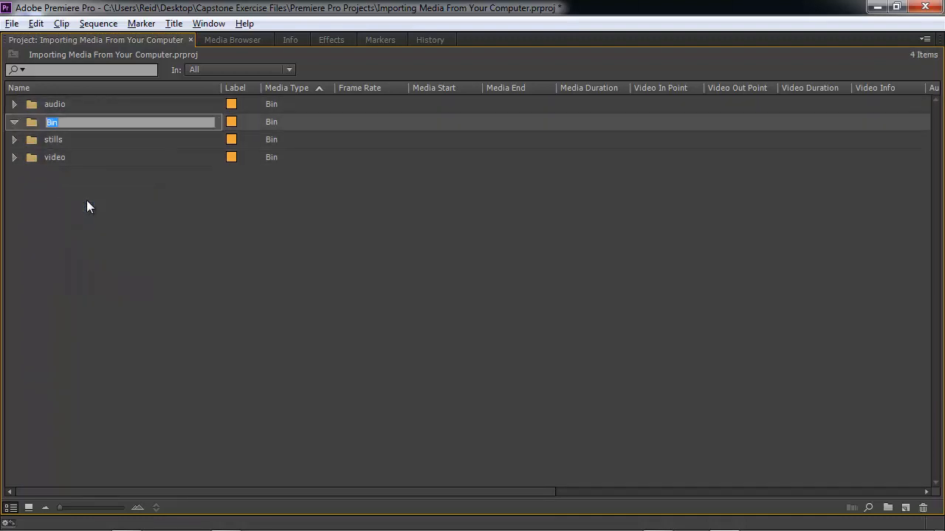
{"action": "type", "text": "General Media"}
{"action": "key", "text": "Tab"}
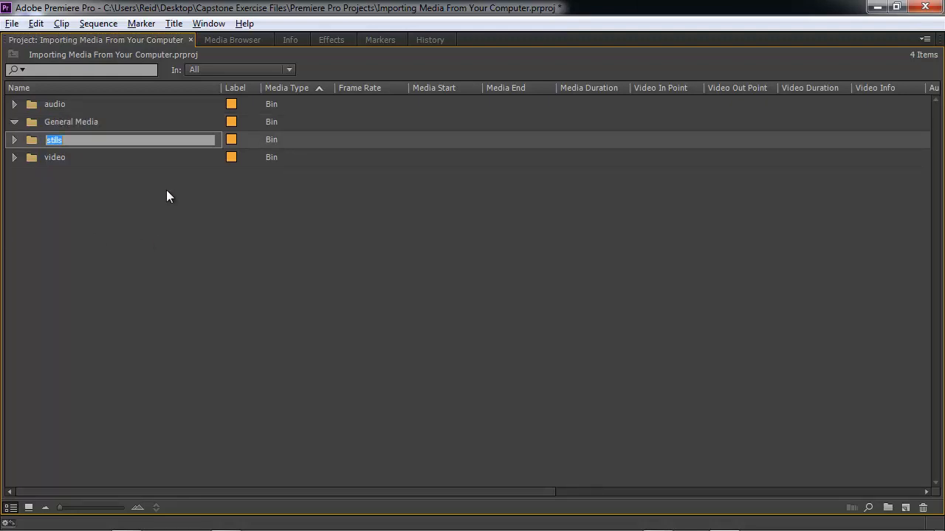
Move the audio, stills and video bins into the General Media bin and check its nested bins.
{"action": "left_click", "coordinate": [61, 155], "text": "shift"}
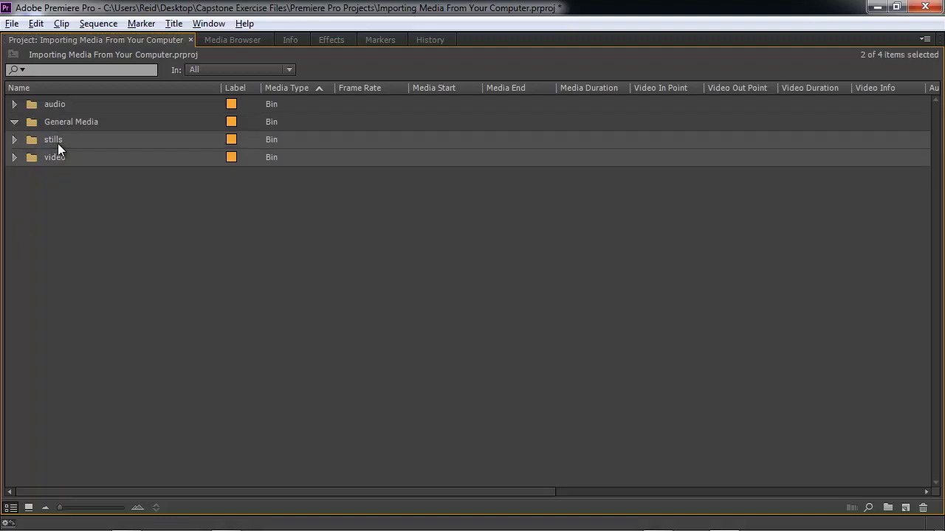
{"action": "left_click", "coordinate": [56, 109], "text": "ctrl"}
{"action": "left_click_drag", "start_coordinate": [54, 107], "coordinate": [52, 120]}
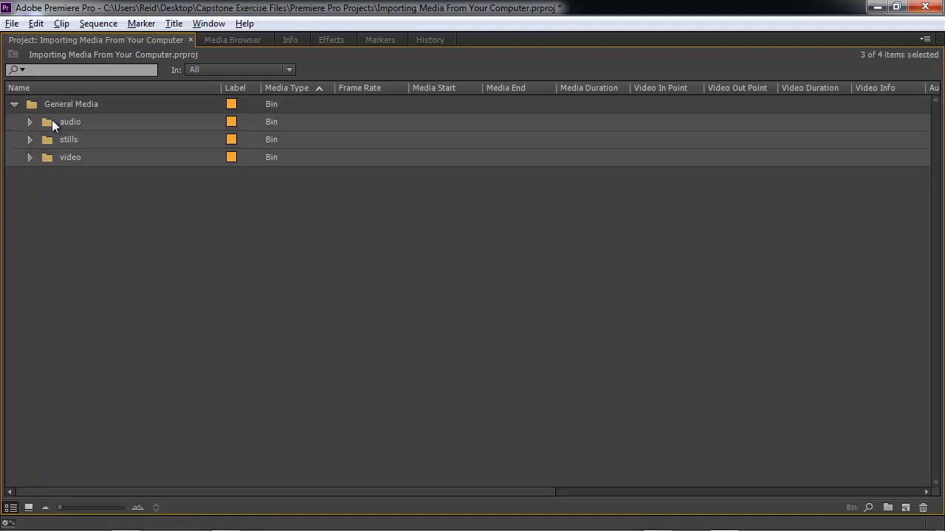
{"action": "left_click", "coordinate": [14, 105]}
{"action": "left_click", "coordinate": [14, 104]}
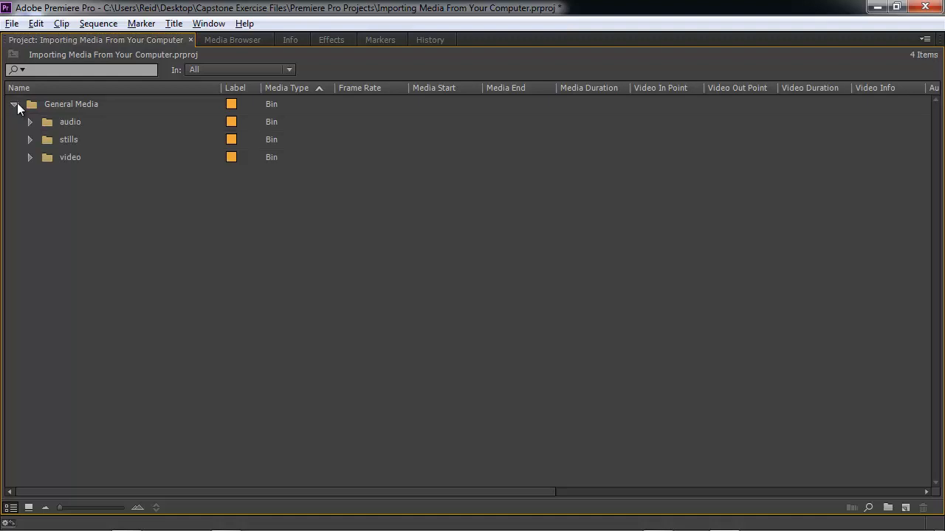
Compare the bins with the source folders in the Media Browser and expand the audio, stills and video bins.
{"action": "left_click", "coordinate": [218, 39]}
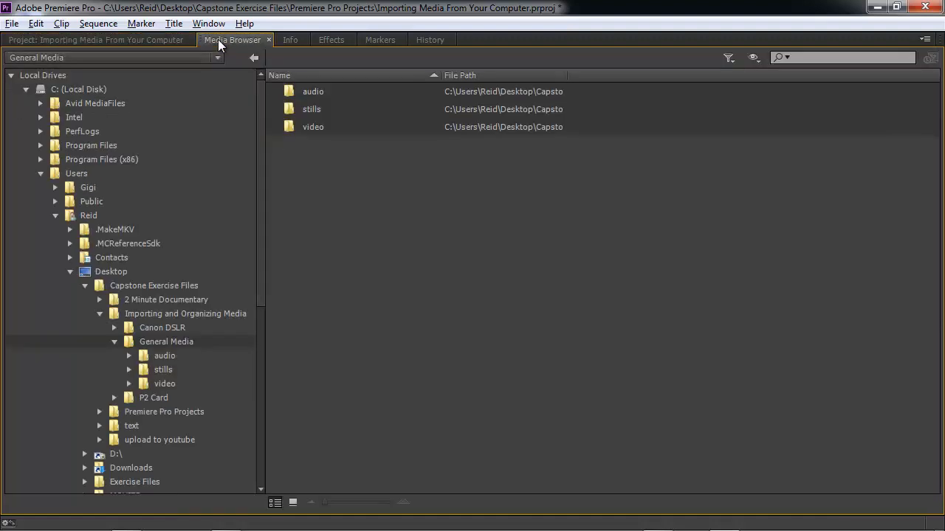
{"action": "left_click", "coordinate": [154, 41]}
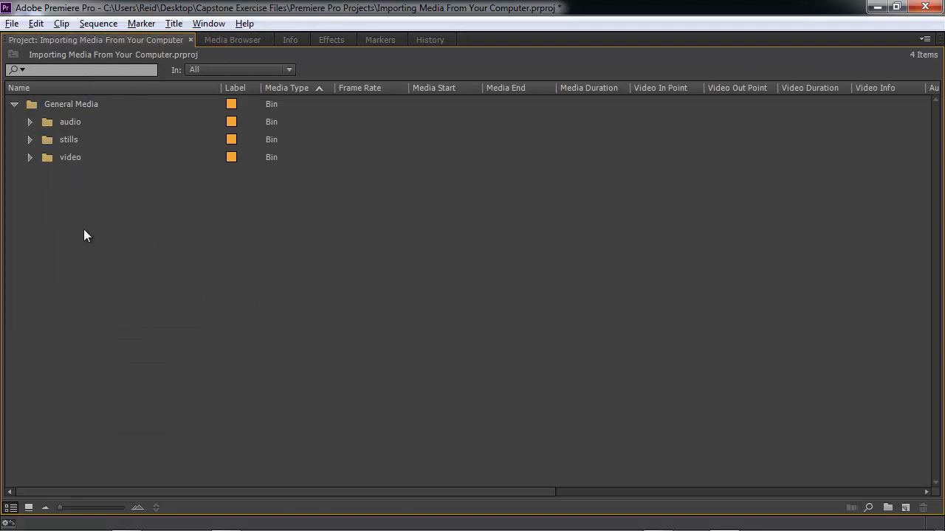
{"action": "left_click", "coordinate": [29, 123]}
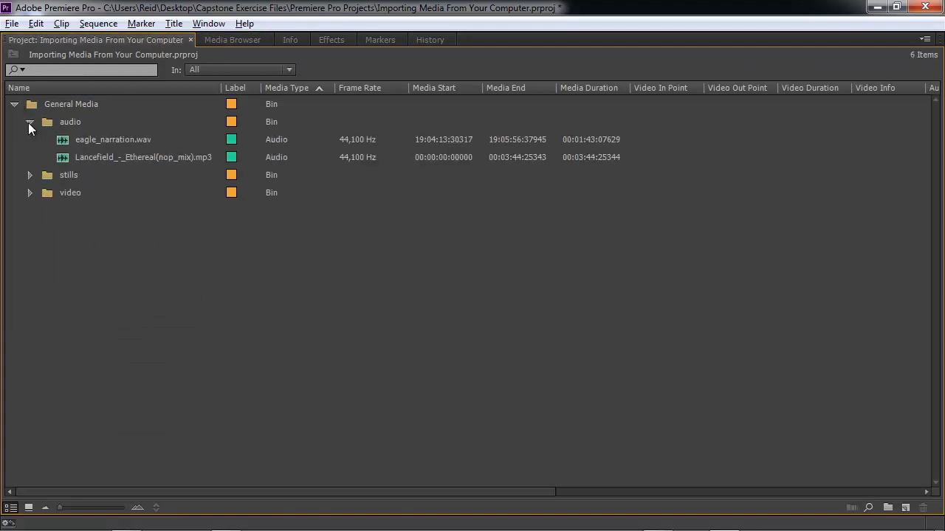
{"action": "left_click", "coordinate": [30, 175]}
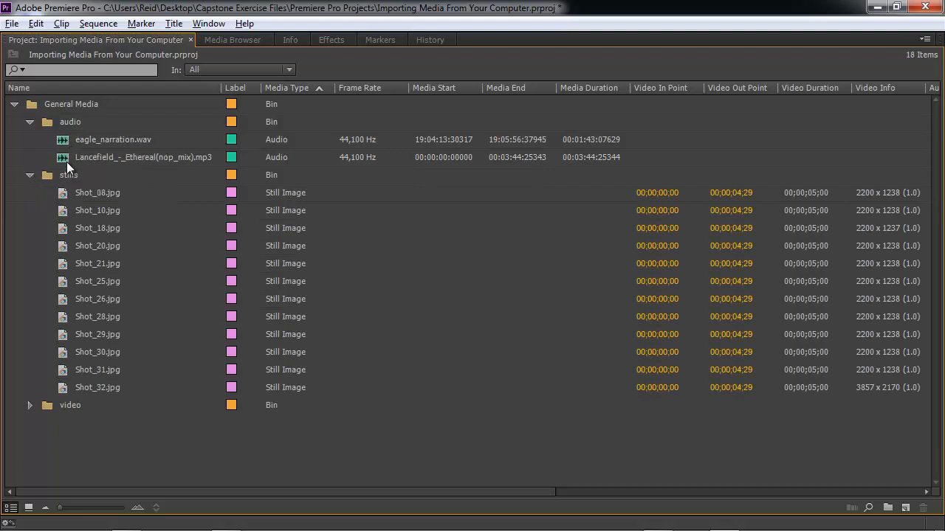
{"action": "left_click", "coordinate": [30, 405]}
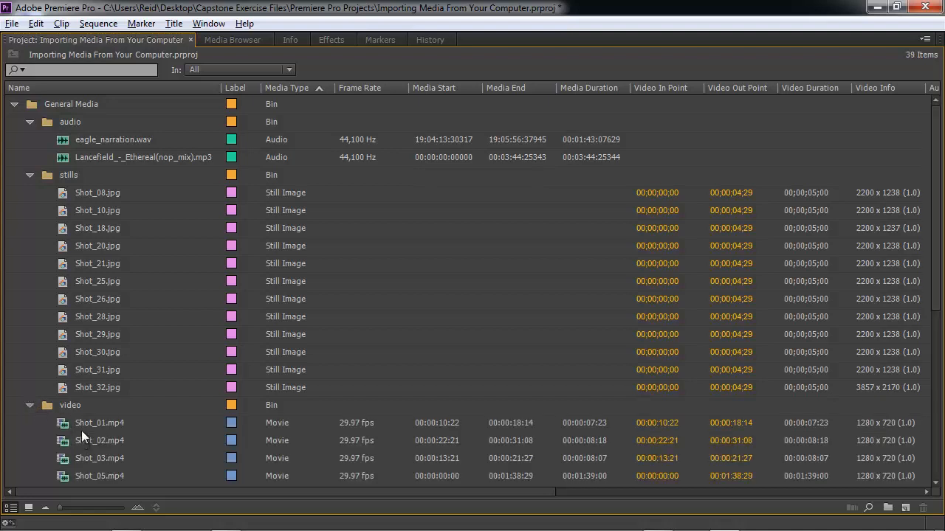